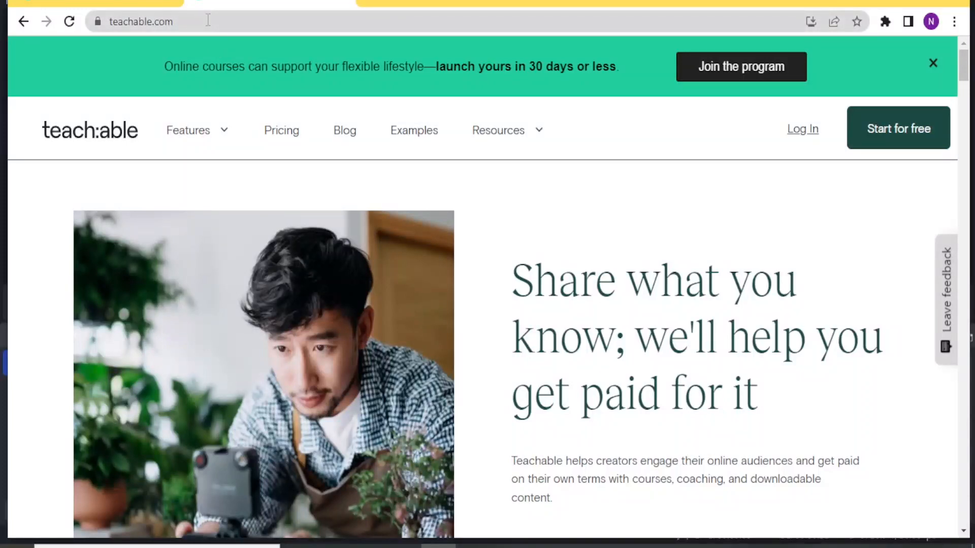
- Open the pricing page and start signing up for the free plan
{"action": "left_click", "coordinate": [286, 139]}
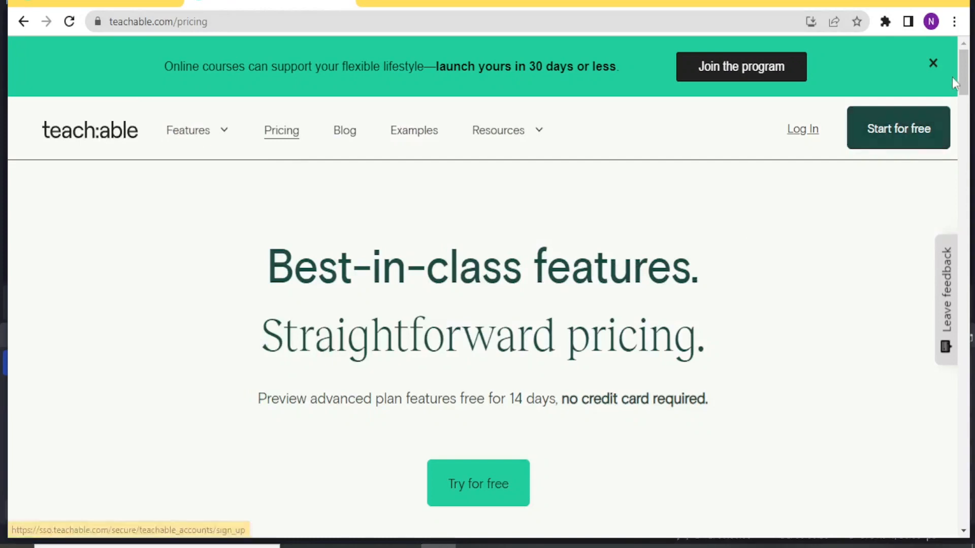
{"action": "left_click_drag", "start_coordinate": [963, 76], "coordinate": [970, 124]}
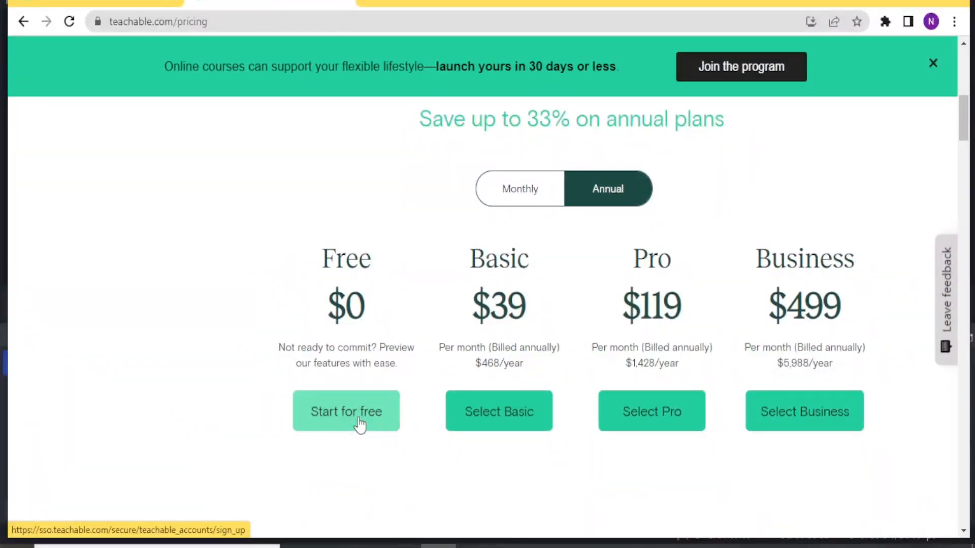
{"action": "left_click", "coordinate": [359, 424]}
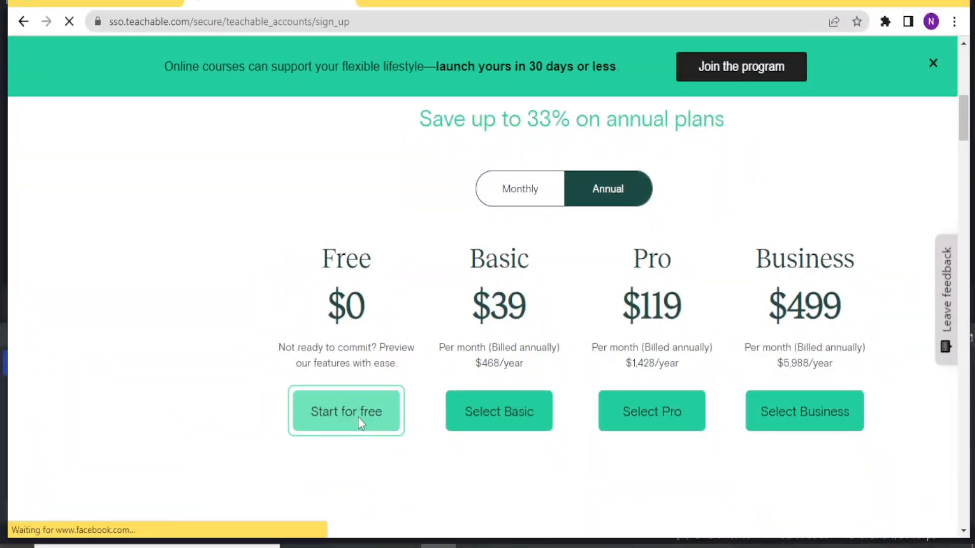
{"action": "left_click_drag", "start_coordinate": [967, 136], "coordinate": [968, 167]}
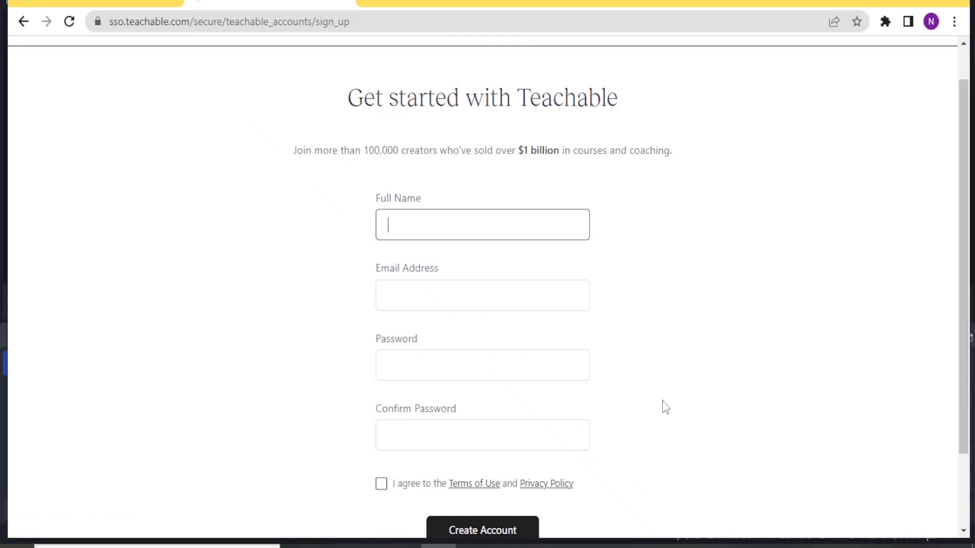
{"action": "left_click_drag", "start_coordinate": [968, 185], "coordinate": [958, 246]}
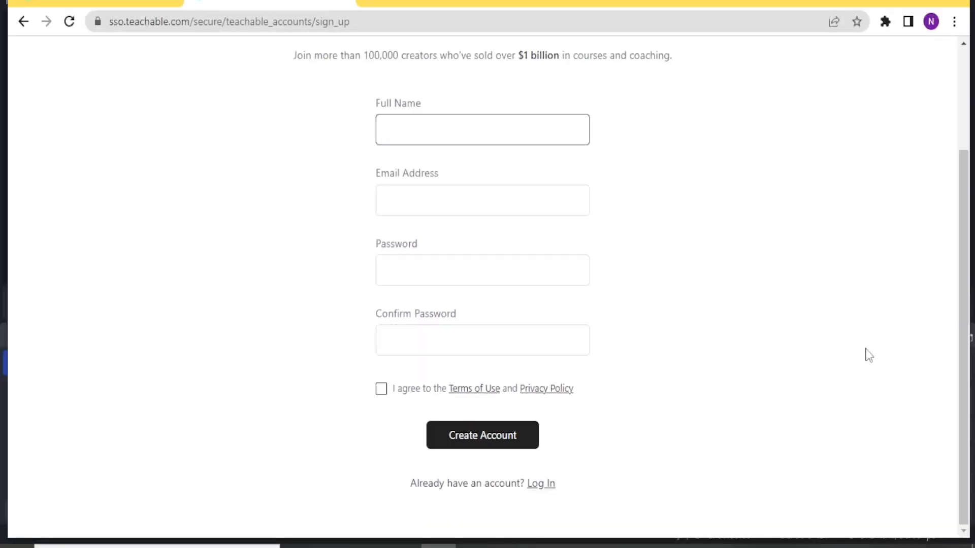
{"action": "left_click", "coordinate": [404, 547]}
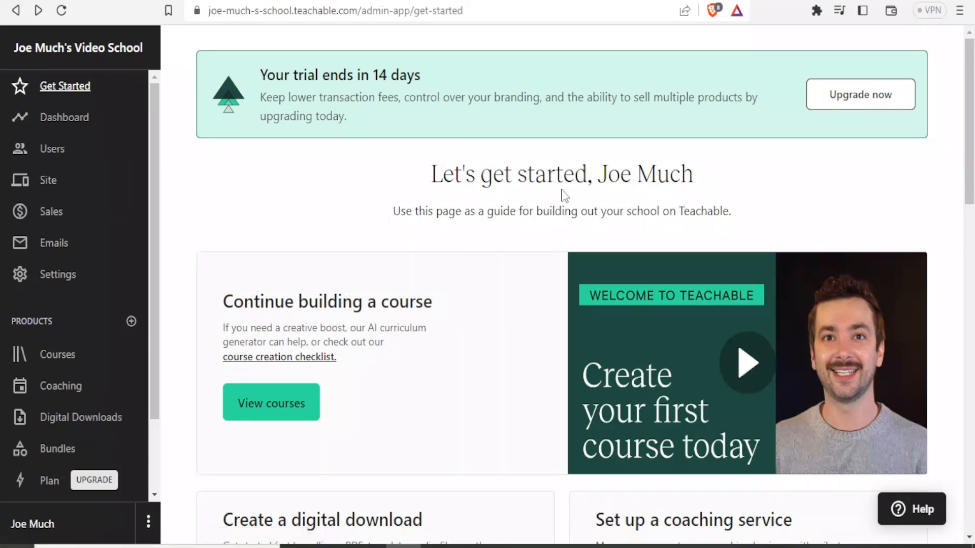
- Open the basic school information and rename the school to Lanet Video Studios School
{"action": "left_click_drag", "start_coordinate": [970, 93], "coordinate": [970, 188]}
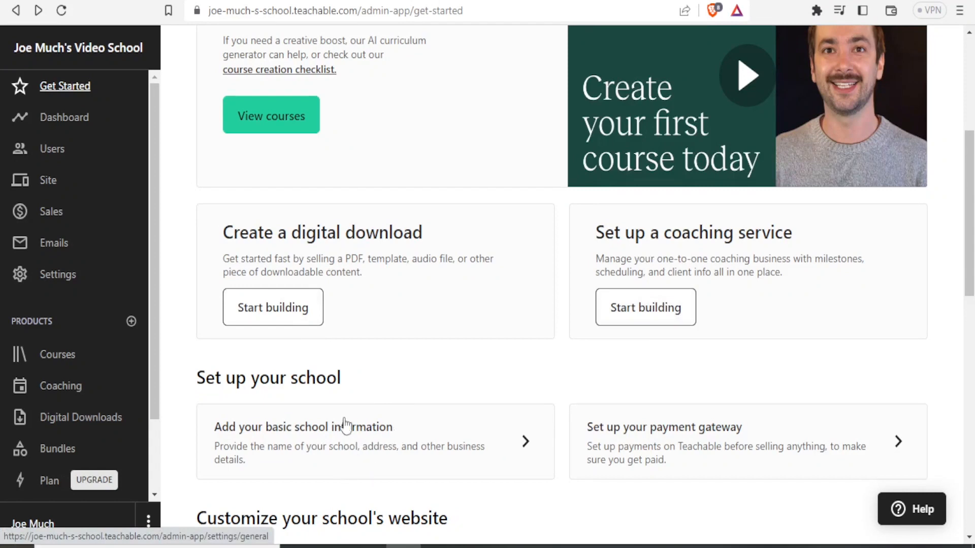
{"action": "left_click", "coordinate": [326, 454]}
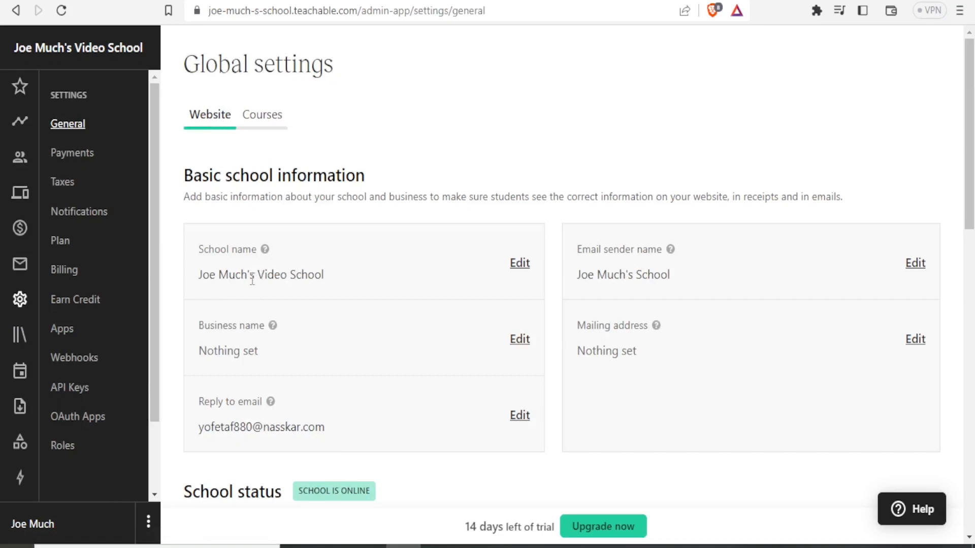
{"action": "left_click", "coordinate": [516, 267]}
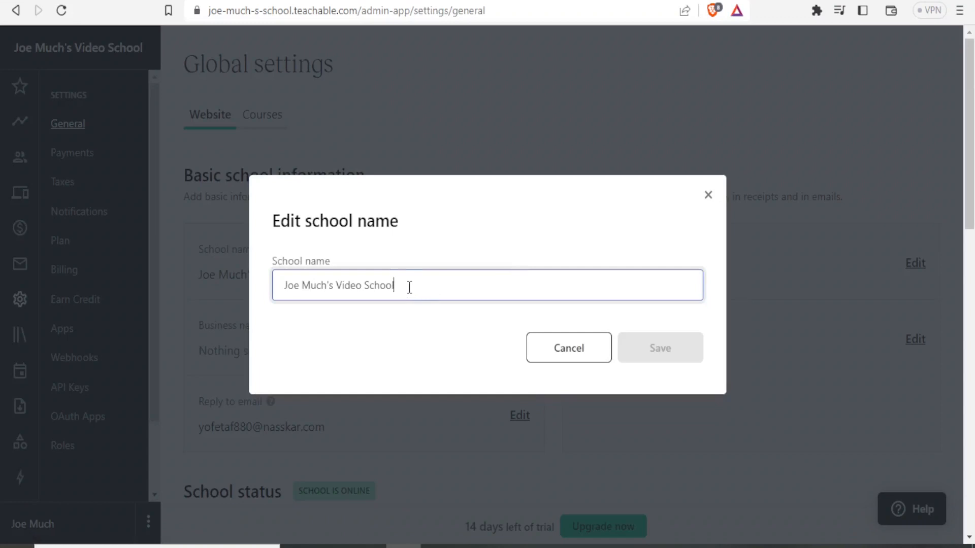
{"action": "left_click_drag", "start_coordinate": [412, 287], "coordinate": [267, 296]}
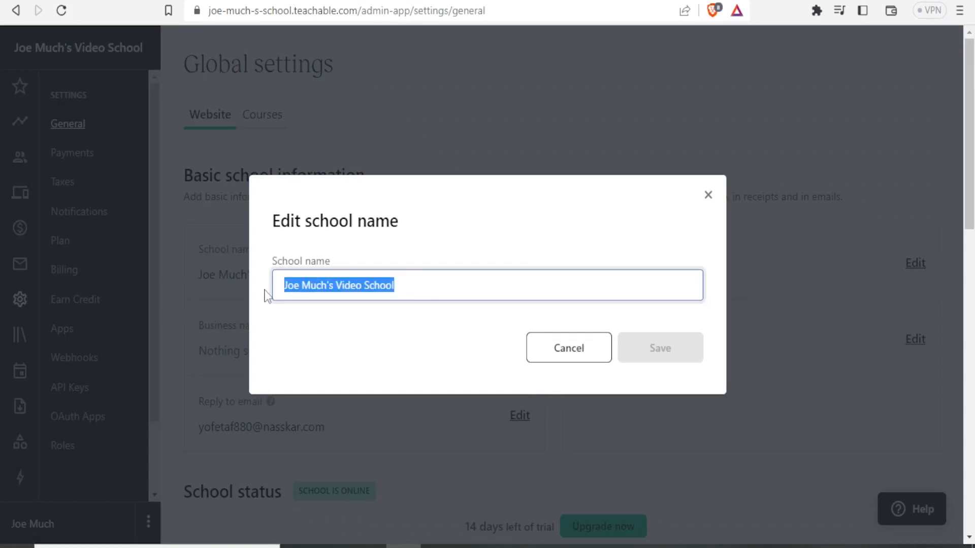
{"action": "type", "text": "Lanet Video Studios "}
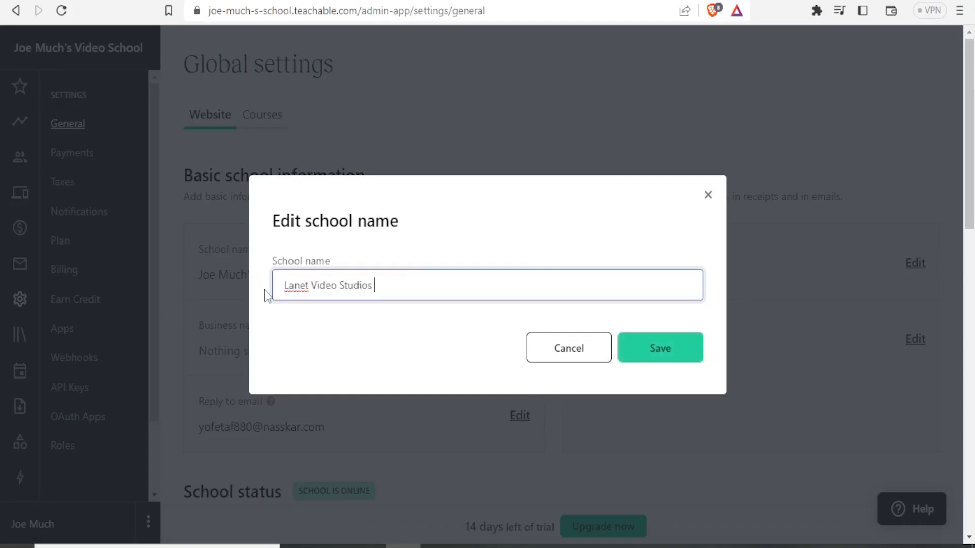
{"action": "type", "text": "School"}
{"action": "left_click", "coordinate": [668, 354]}
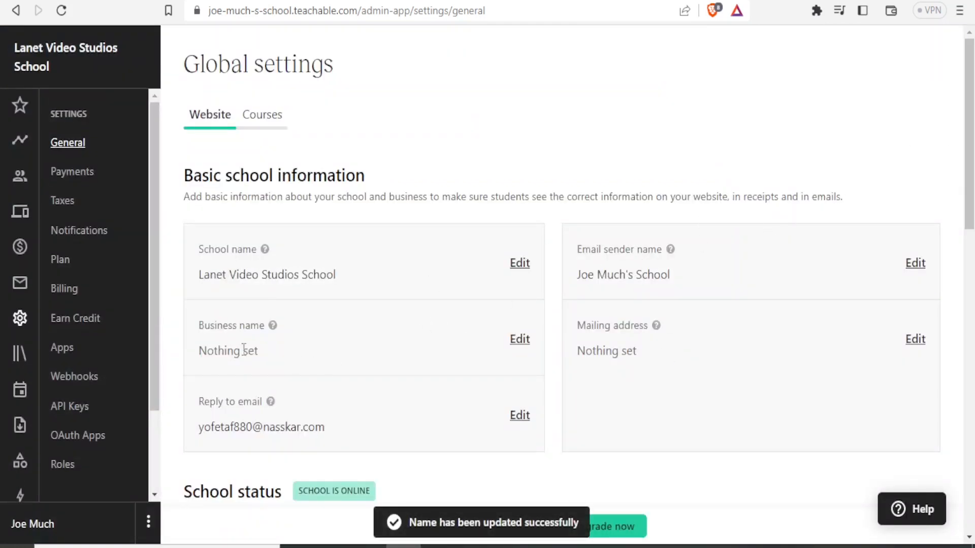
- Set the business name to Lanet Studios School
{"action": "left_click", "coordinate": [519, 340]}
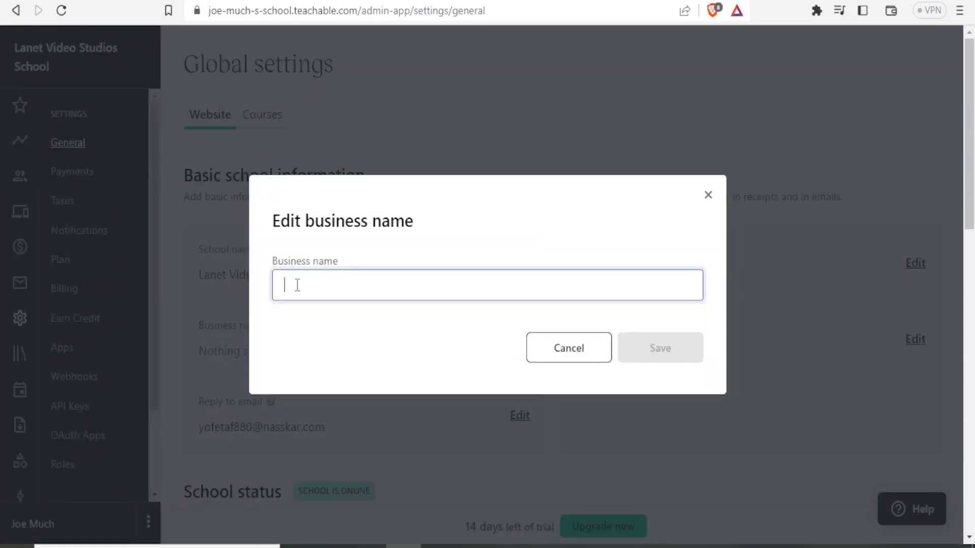
{"action": "type", "text": "Lanet"}
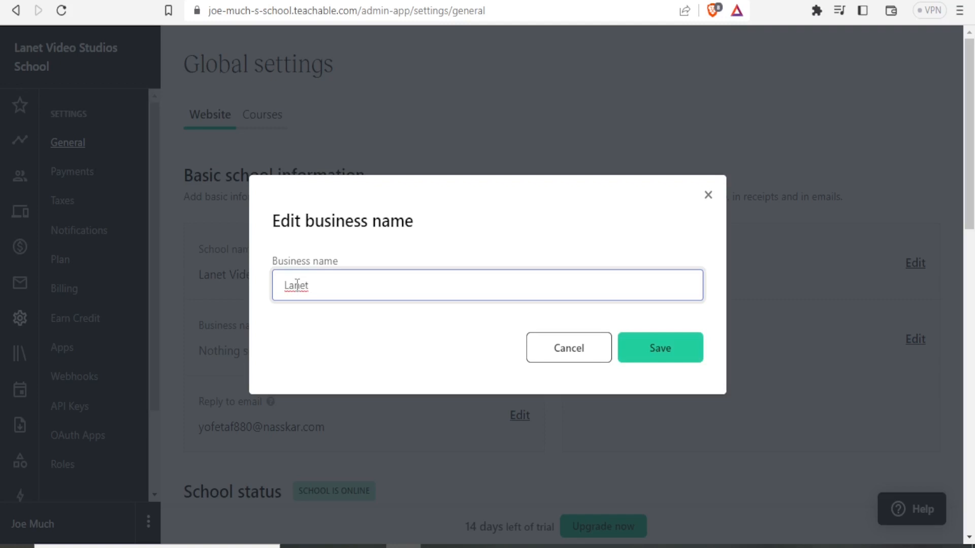
{"action": "type", "text": "Studios School"}
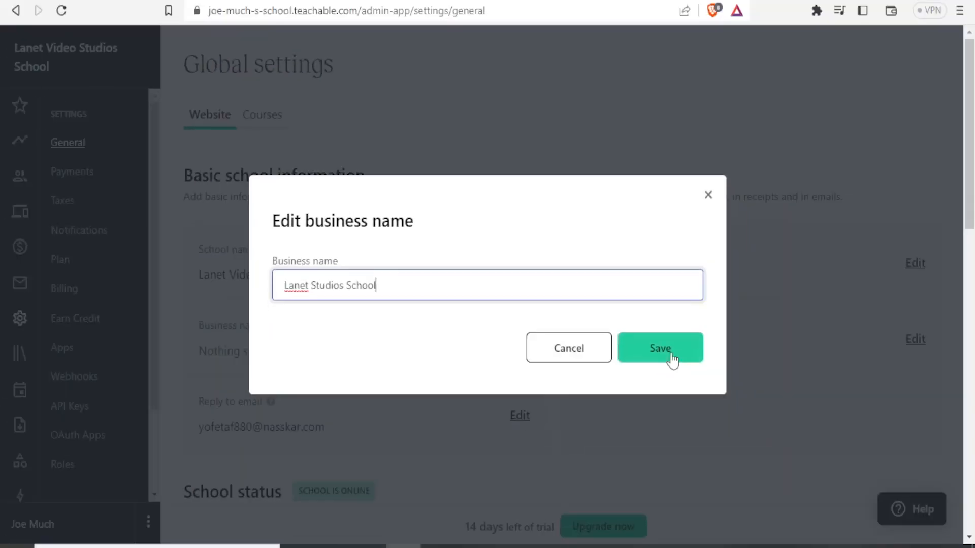
{"action": "left_click", "coordinate": [673, 358]}
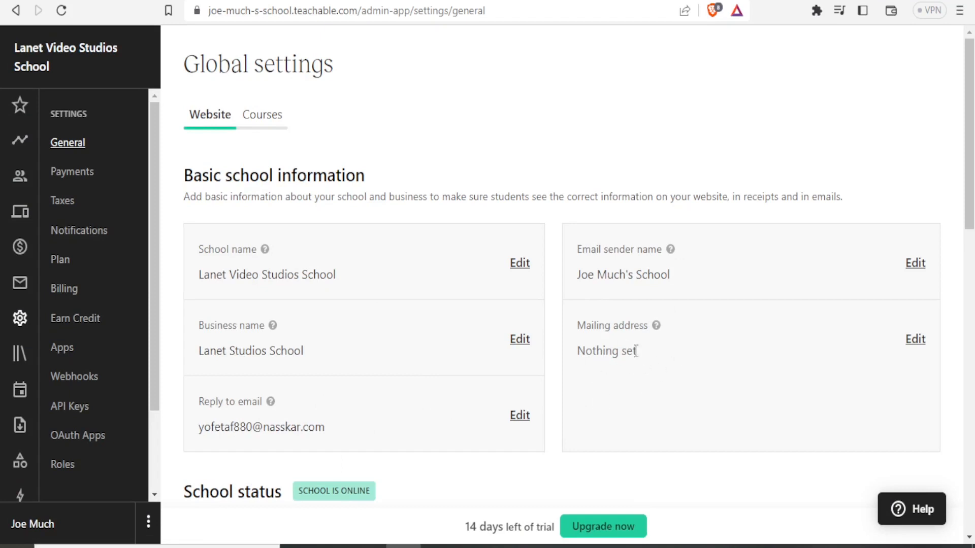
- Switch to course settings and toggle Auto-complete lessons on and back off
{"action": "left_click_drag", "start_coordinate": [972, 183], "coordinate": [972, 276]}
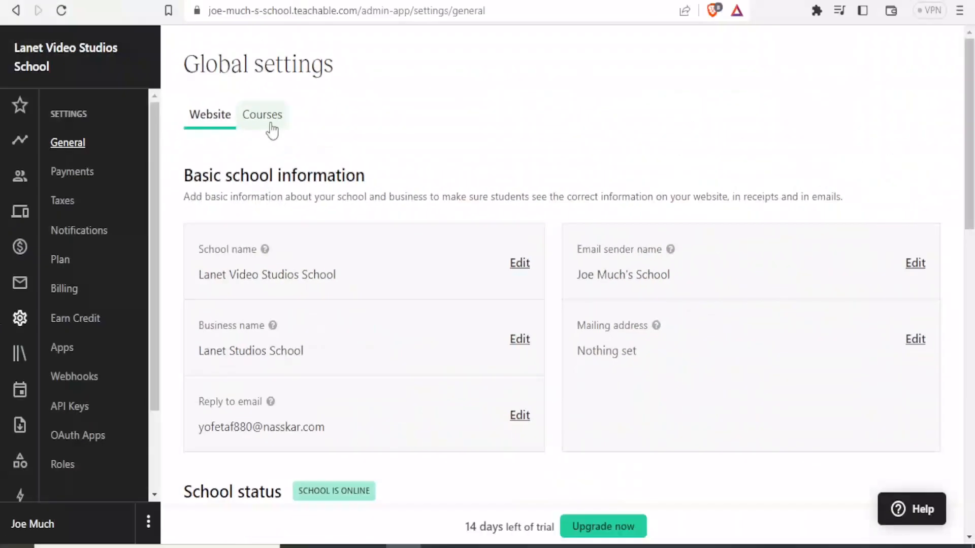
{"action": "left_click", "coordinate": [271, 127]}
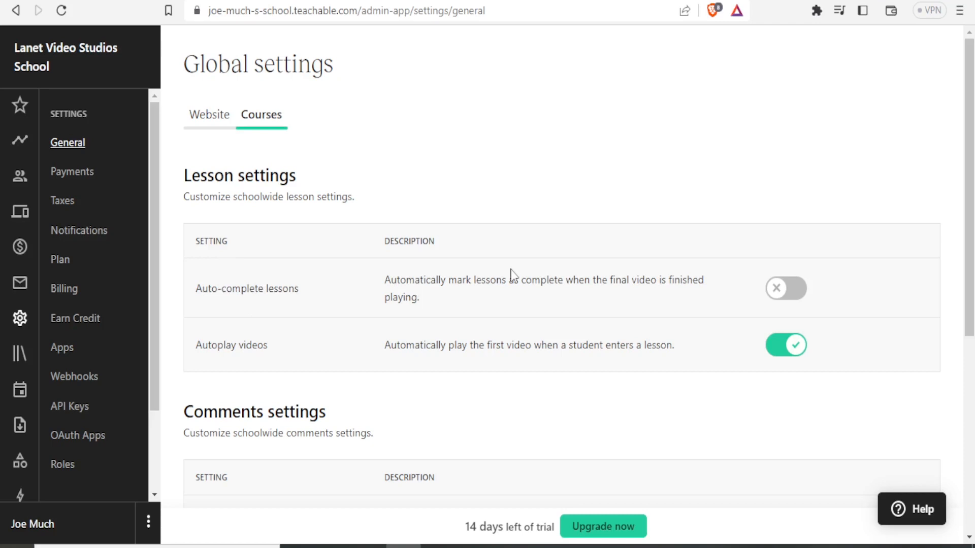
{"action": "left_click", "coordinate": [787, 297]}
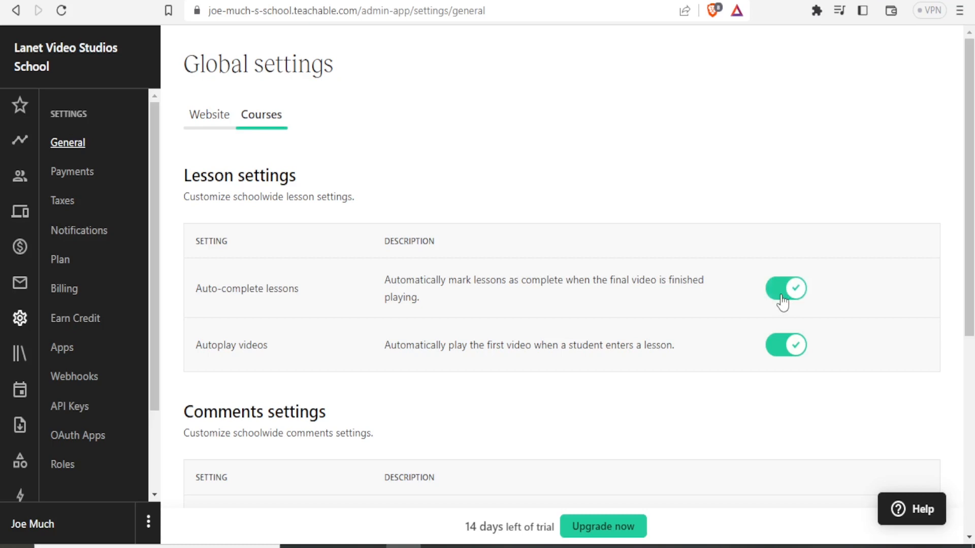
{"action": "left_click", "coordinate": [782, 303]}
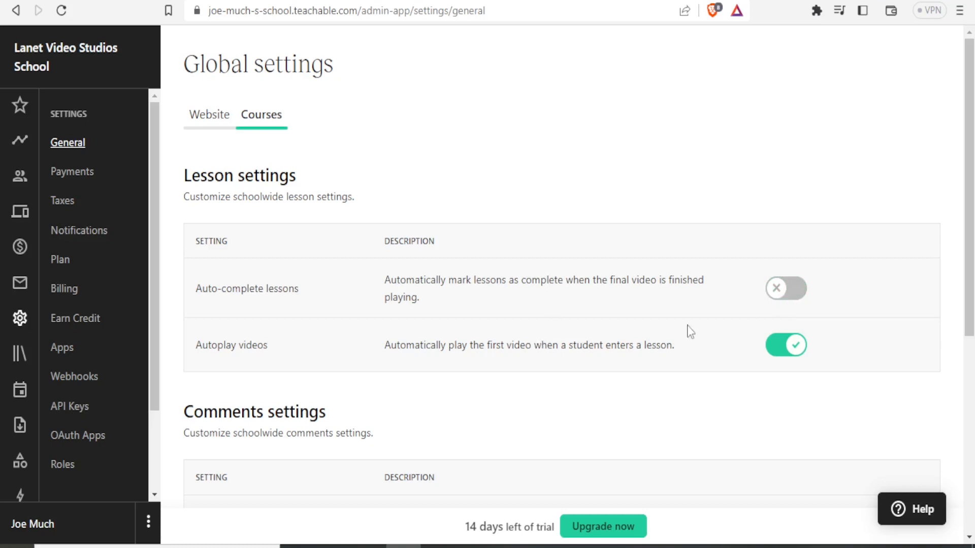
- Start a new course titled Photoshop with help generating a course outline enabled
{"action": "left_click_drag", "start_coordinate": [970, 241], "coordinate": [969, 359]}
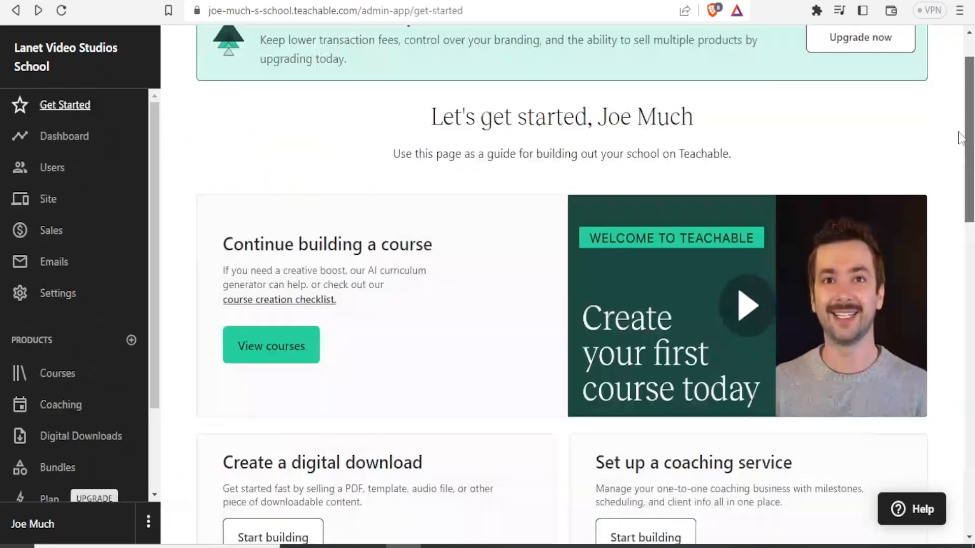
{"action": "left_click_drag", "start_coordinate": [959, 132], "coordinate": [958, 140]}
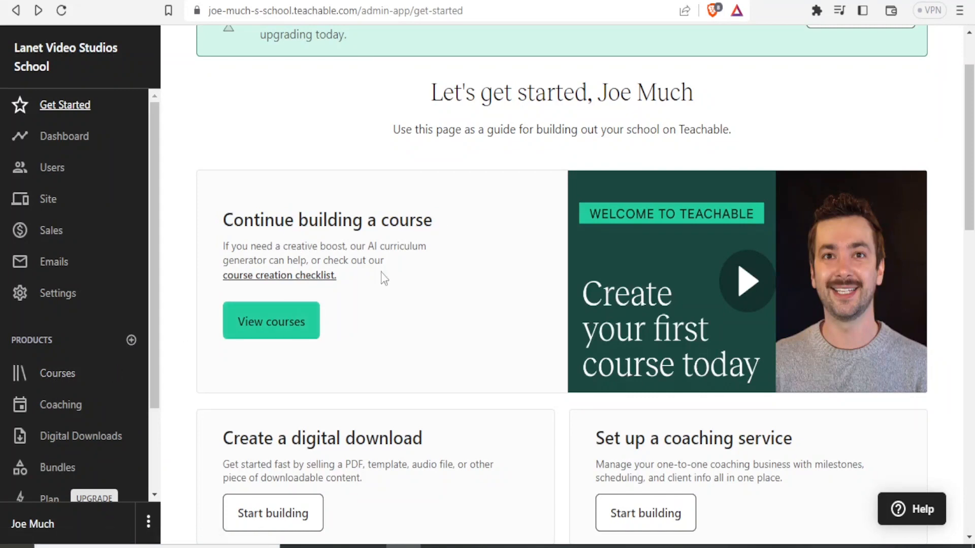
{"action": "left_click", "coordinate": [284, 325]}
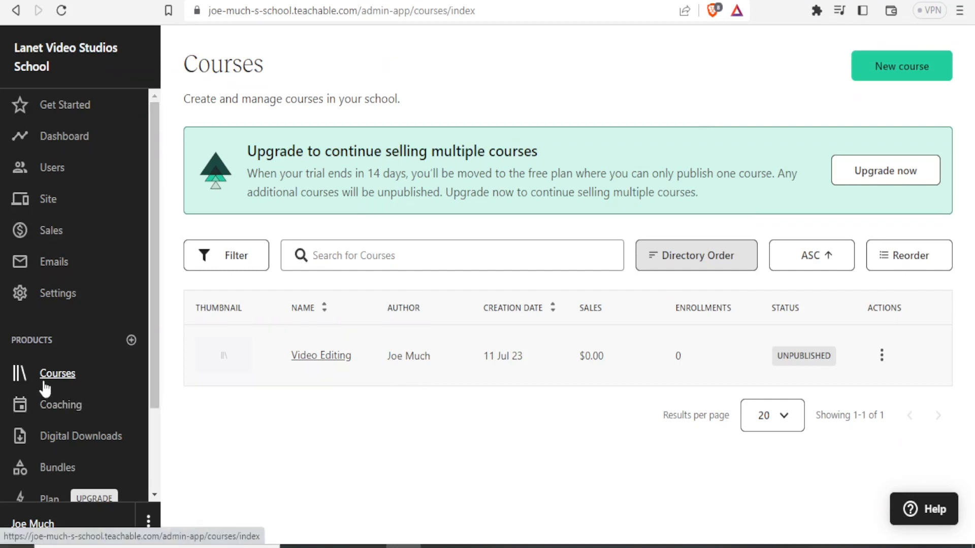
{"action": "left_click", "coordinate": [899, 67]}
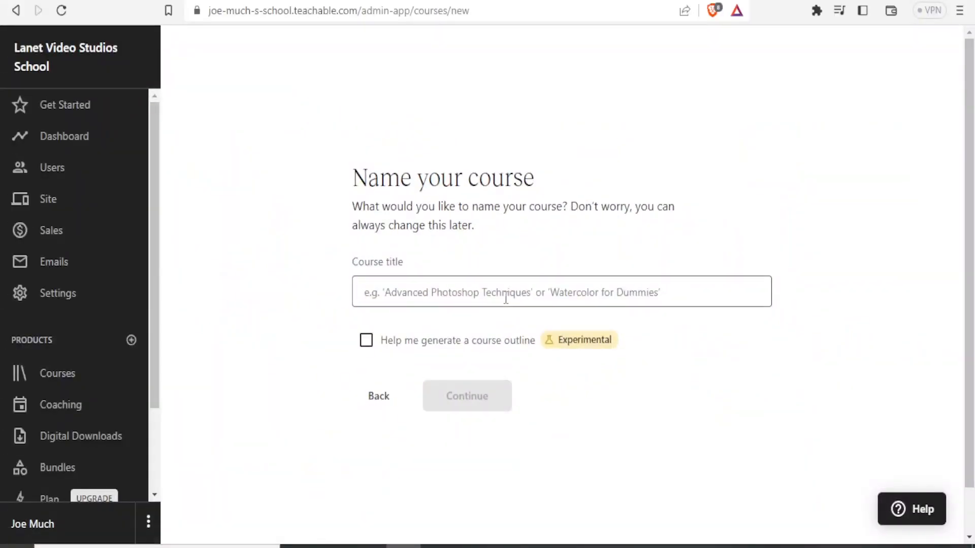
{"action": "left_click", "coordinate": [505, 299]}
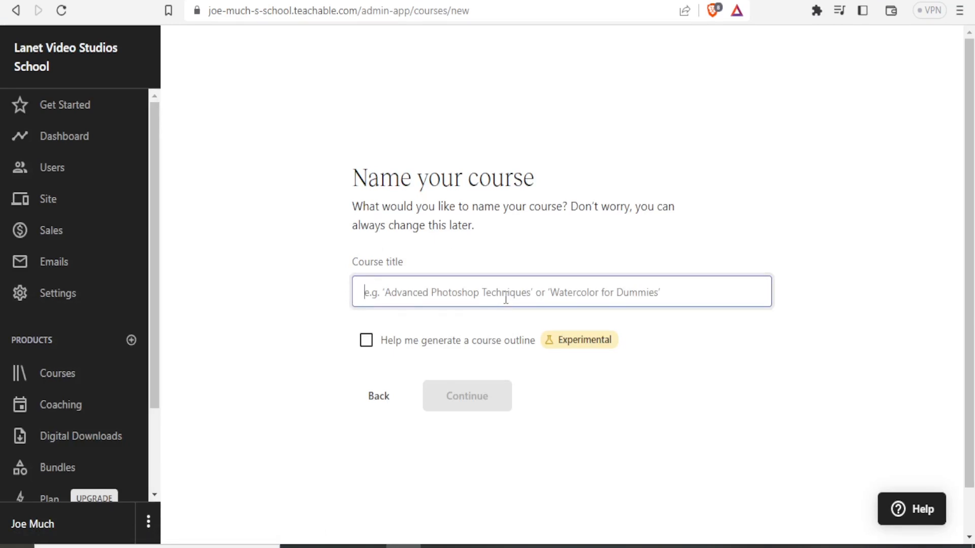
{"action": "type", "text": "Photoshop"}
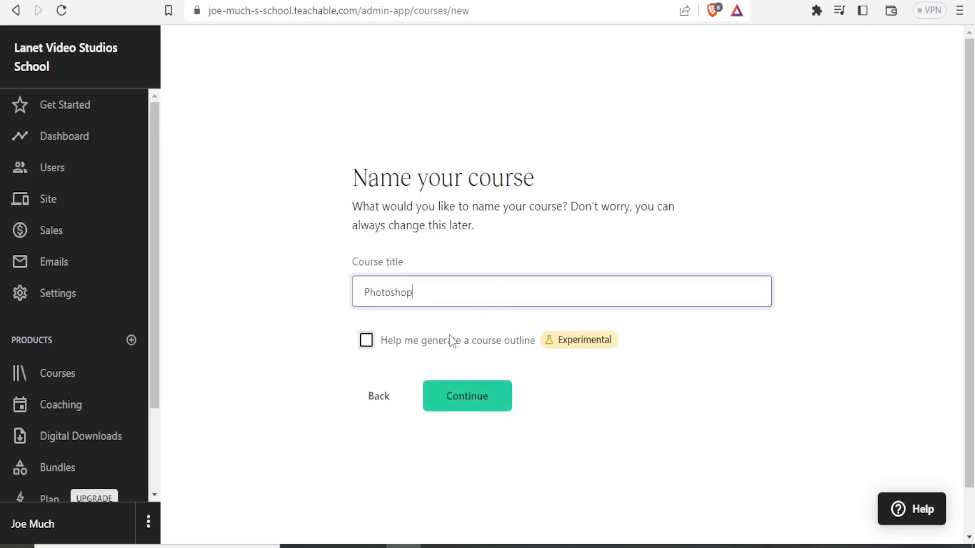
{"action": "left_click", "coordinate": [366, 340]}
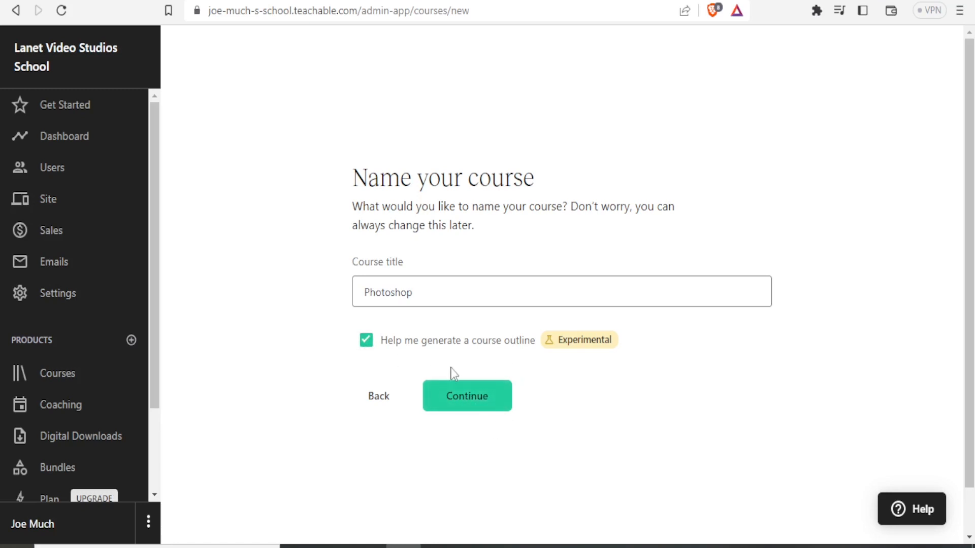
{"action": "left_click", "coordinate": [460, 396]}
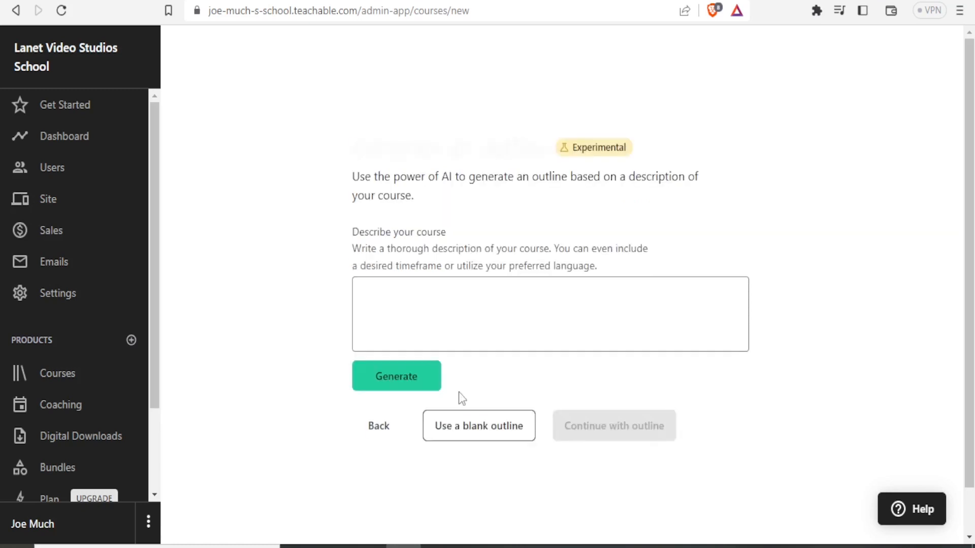
- Generate an outline from the course description "How to Use adobe Photoshop"
{"action": "left_click", "coordinate": [412, 290]}
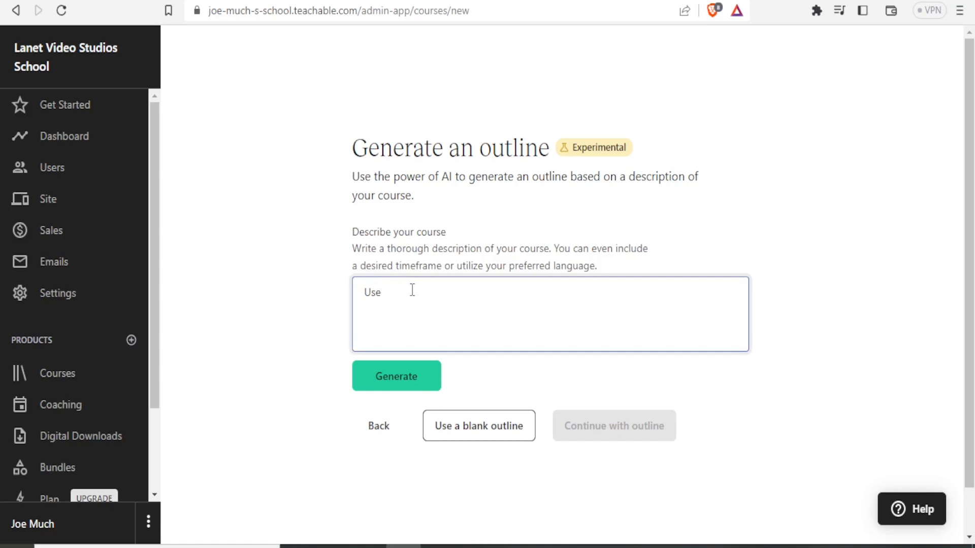
{"action": "type", "text": "How to Use adobe Photoshop"}
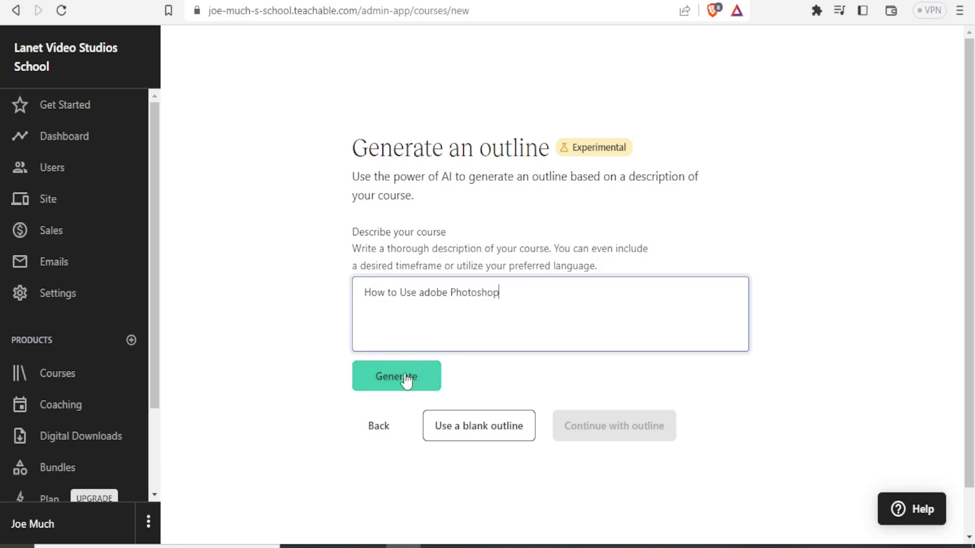
{"action": "left_click", "coordinate": [404, 385]}
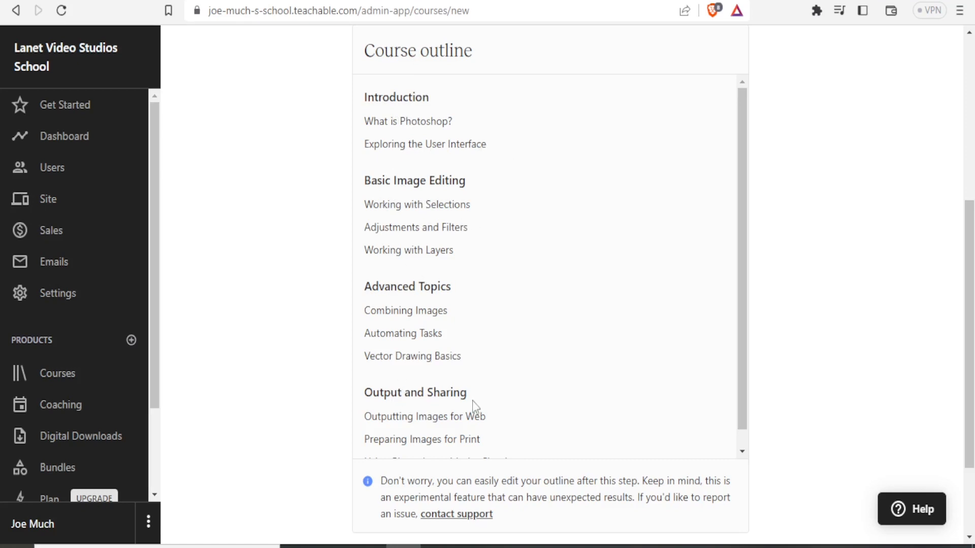
- Create the course with the generated outline and review its curriculum
{"action": "left_click_drag", "start_coordinate": [742, 288], "coordinate": [745, 308]}
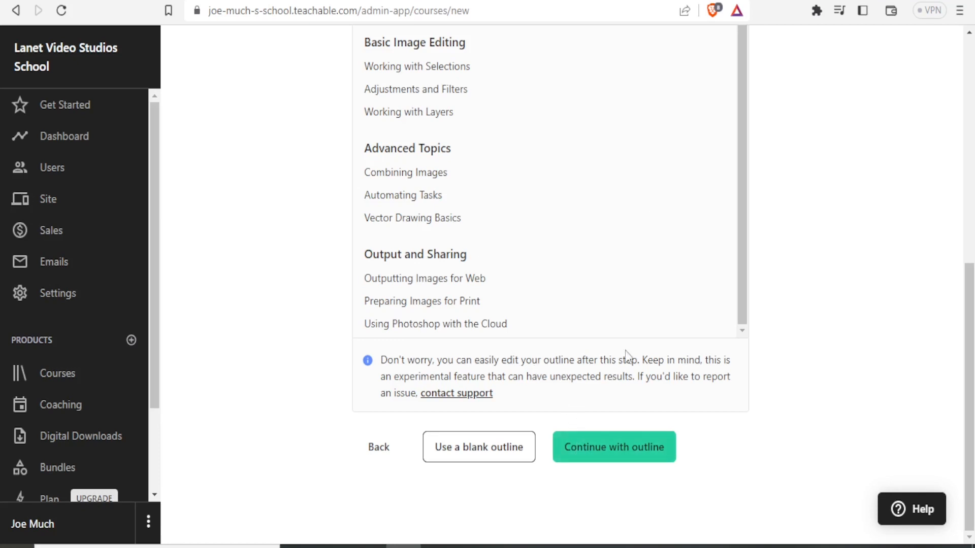
{"action": "left_click", "coordinate": [589, 453]}
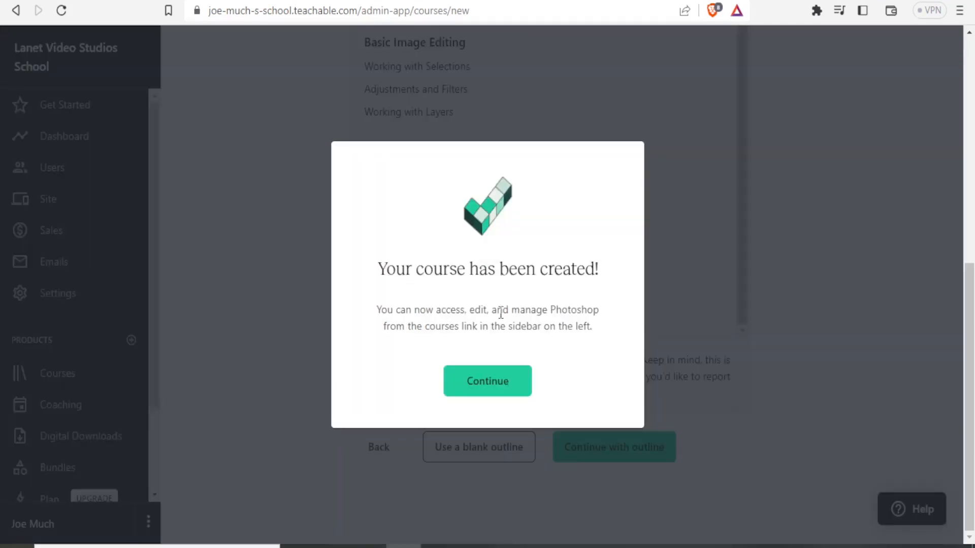
{"action": "left_click", "coordinate": [488, 384]}
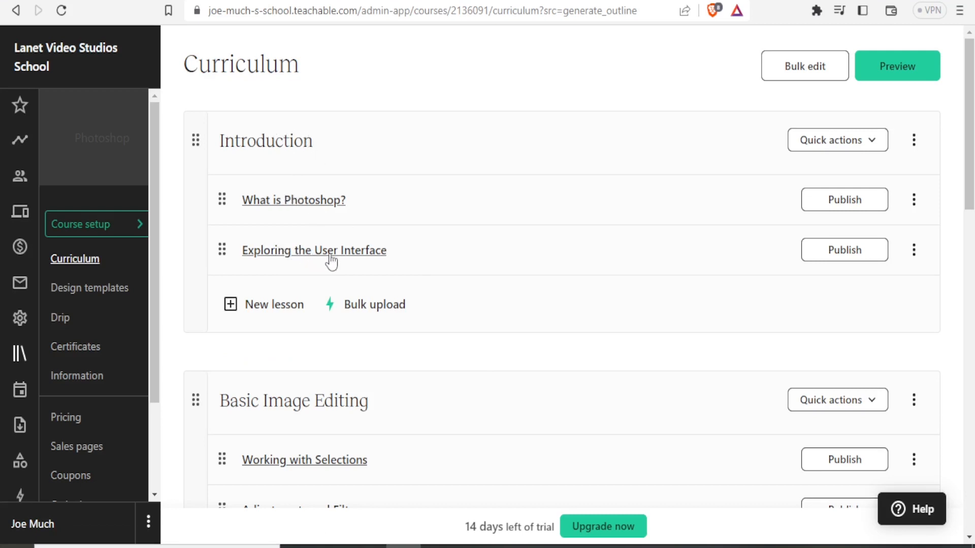
{"action": "left_click_drag", "start_coordinate": [969, 157], "coordinate": [971, 234]}
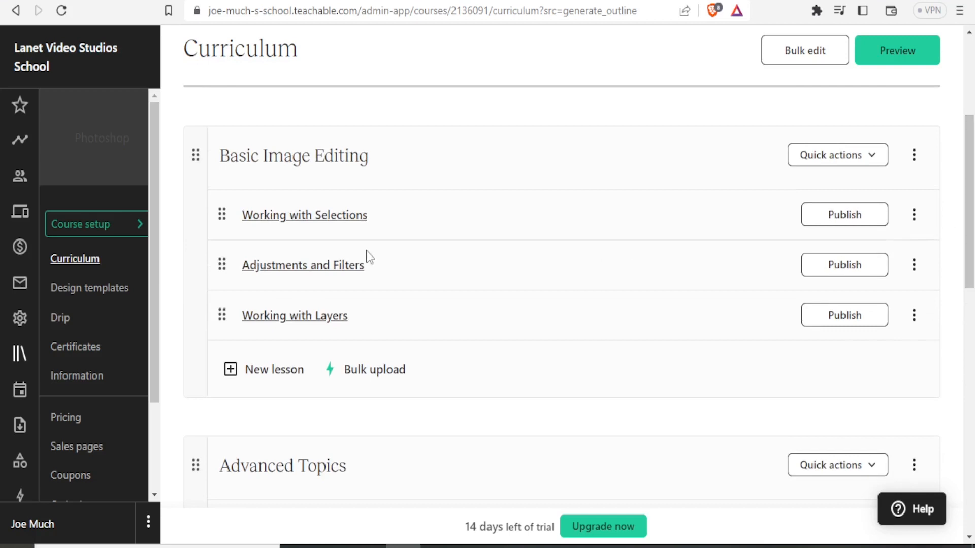
{"action": "left_click_drag", "start_coordinate": [968, 245], "coordinate": [971, 158]}
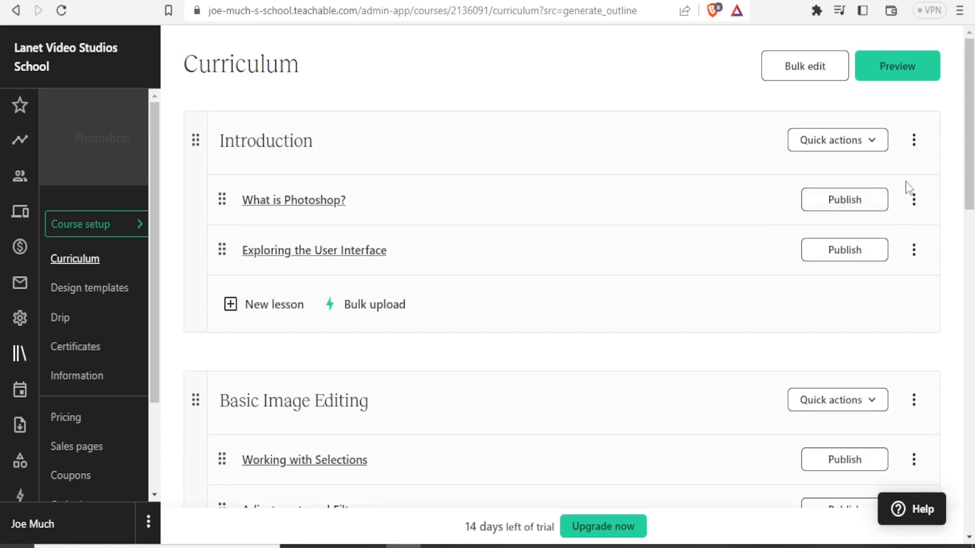
- Rename the lesson "What is Photoshop?" to "Introduction to Photoshop?" and save it
{"action": "left_click", "coordinate": [914, 202]}
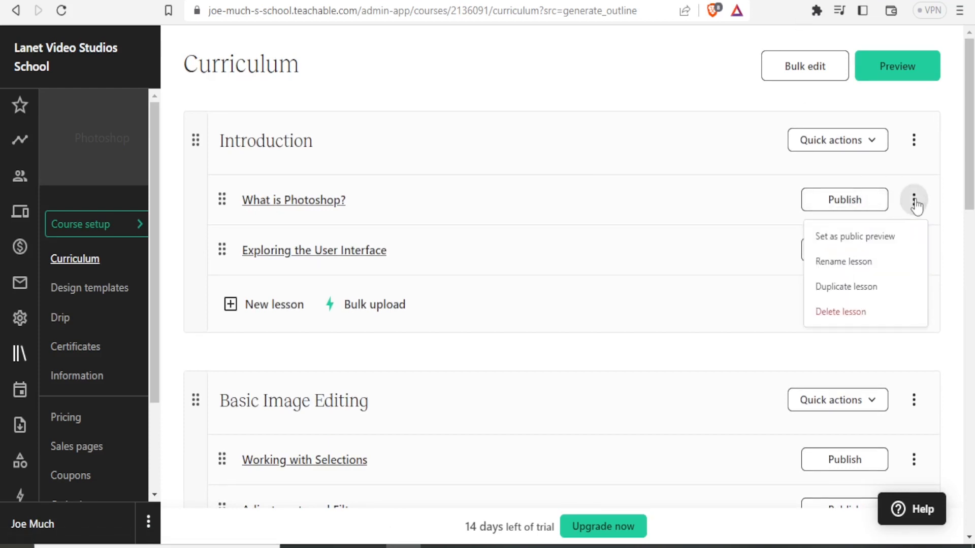
{"action": "left_click", "coordinate": [839, 269]}
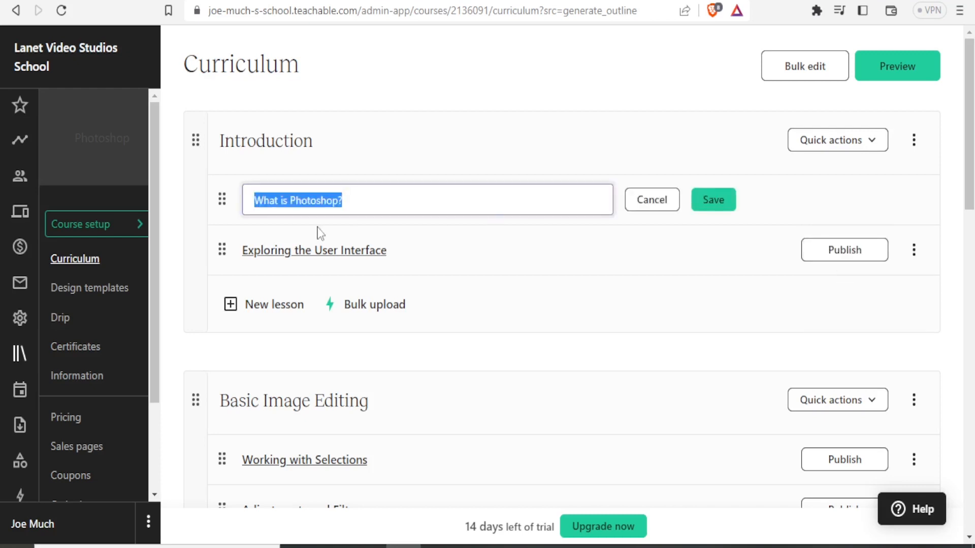
{"action": "left_click_drag", "start_coordinate": [288, 201], "coordinate": [233, 206]}
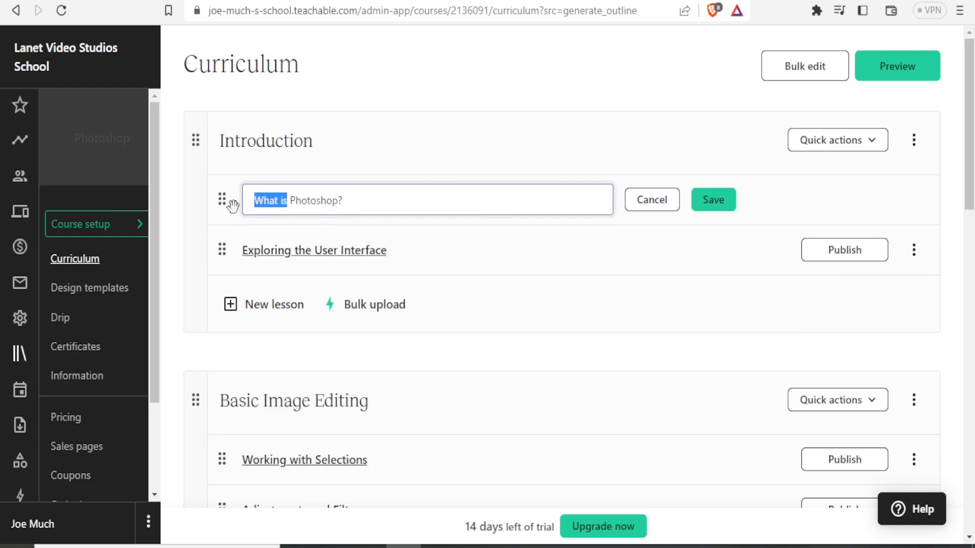
{"action": "type", "text": "Introduction to"}
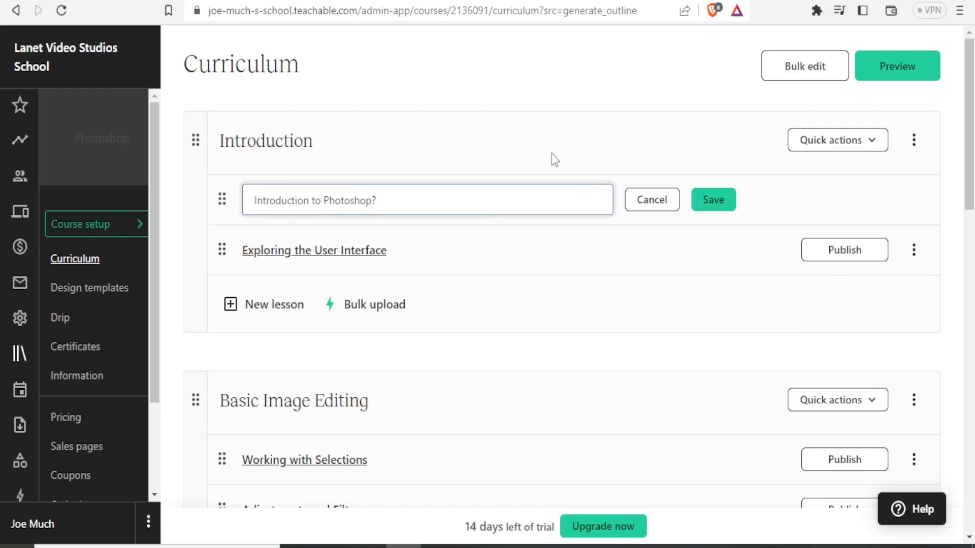
{"action": "left_click", "coordinate": [735, 208]}
- Activate the Simple design template for the course
{"action": "left_click", "coordinate": [84, 287]}
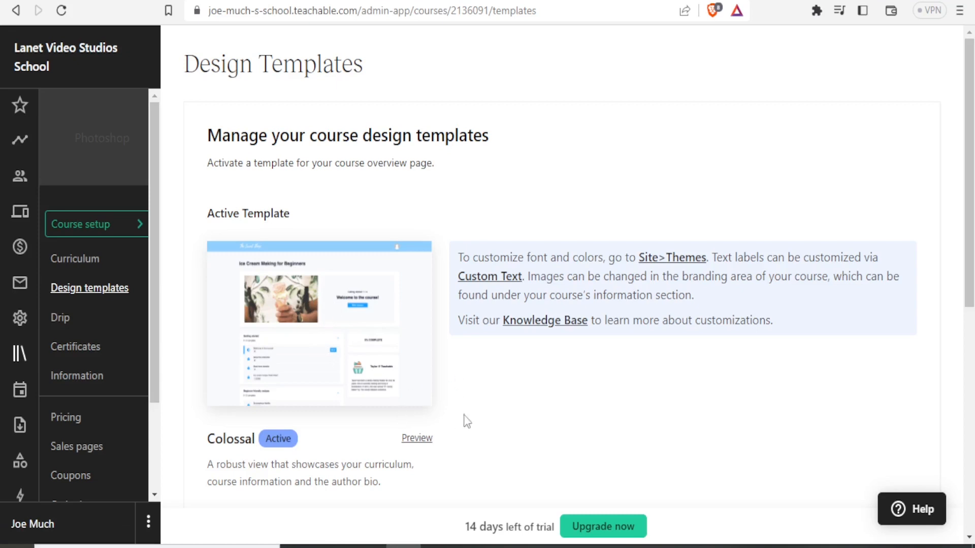
{"action": "scroll", "coordinate": [464, 418], "scroll_direction": "down", "scroll_amount": 8}
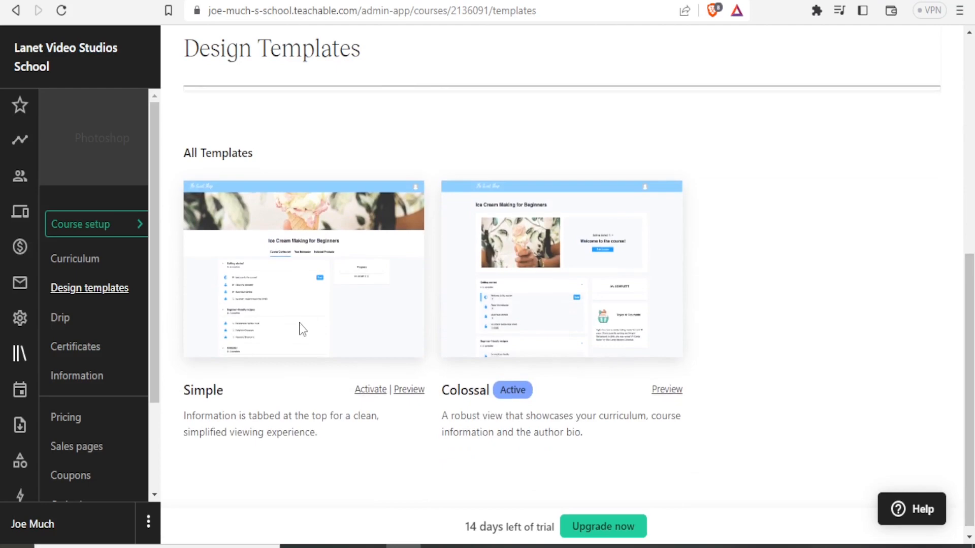
{"action": "left_click", "coordinate": [375, 394]}
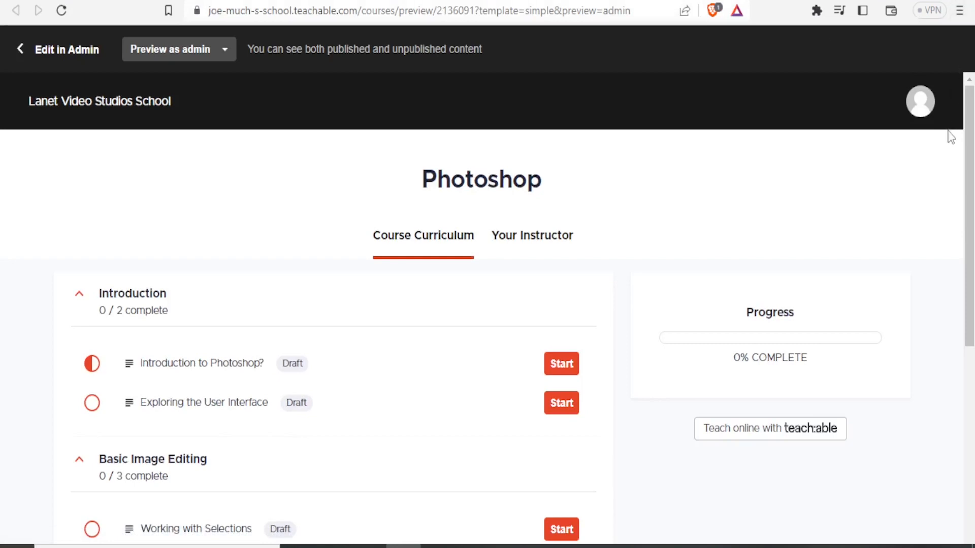
- Preview the course's curriculum and instructor tabs and open the first lesson as a student would see it
{"action": "left_click_drag", "start_coordinate": [971, 149], "coordinate": [970, 189]}
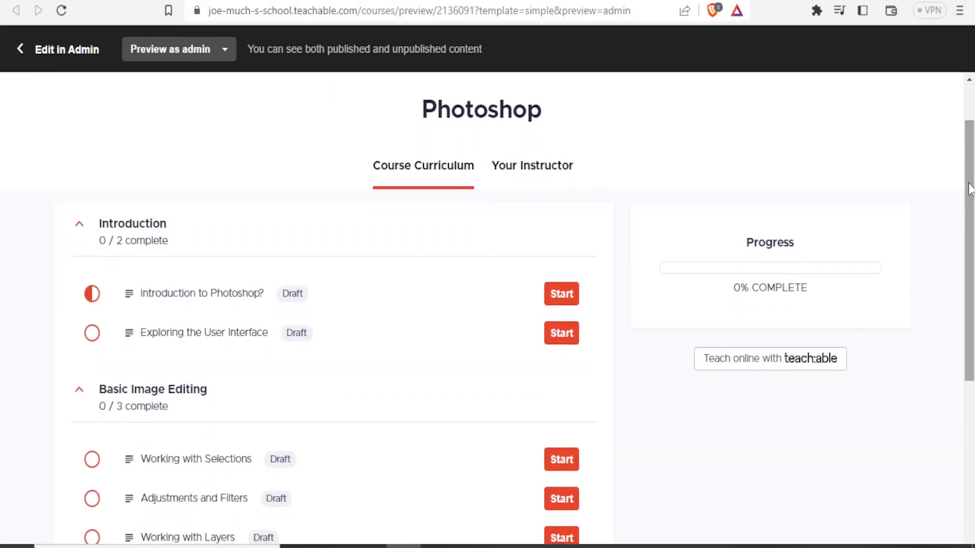
{"action": "left_click", "coordinate": [540, 172]}
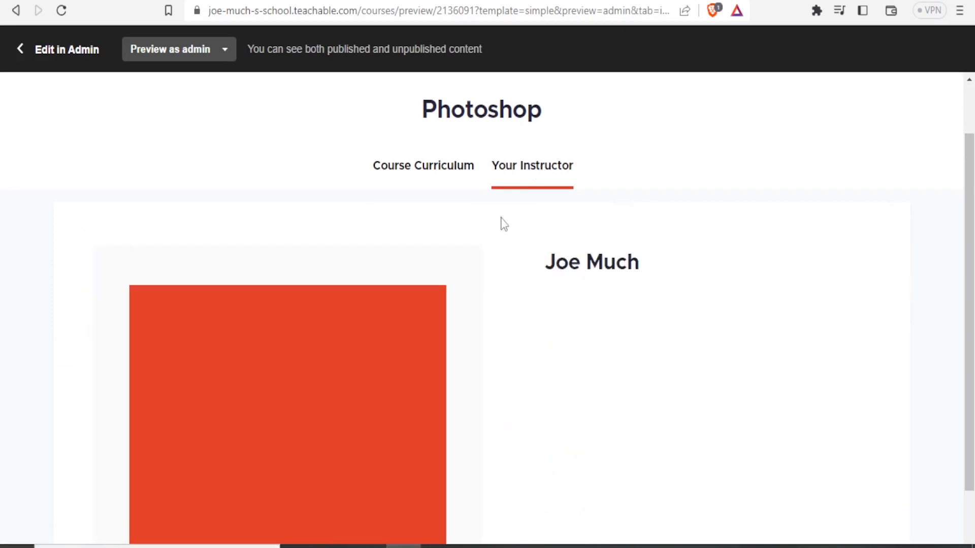
{"action": "left_click_drag", "start_coordinate": [970, 178], "coordinate": [962, 272]}
{"action": "left_click_drag", "start_coordinate": [958, 319], "coordinate": [965, 110]}
{"action": "left_click", "coordinate": [454, 235]}
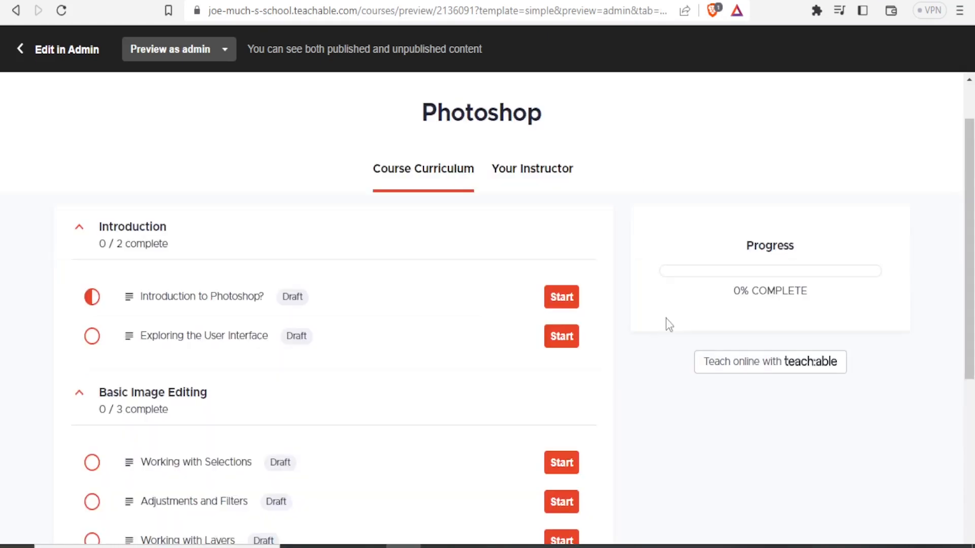
{"action": "left_click", "coordinate": [557, 299]}
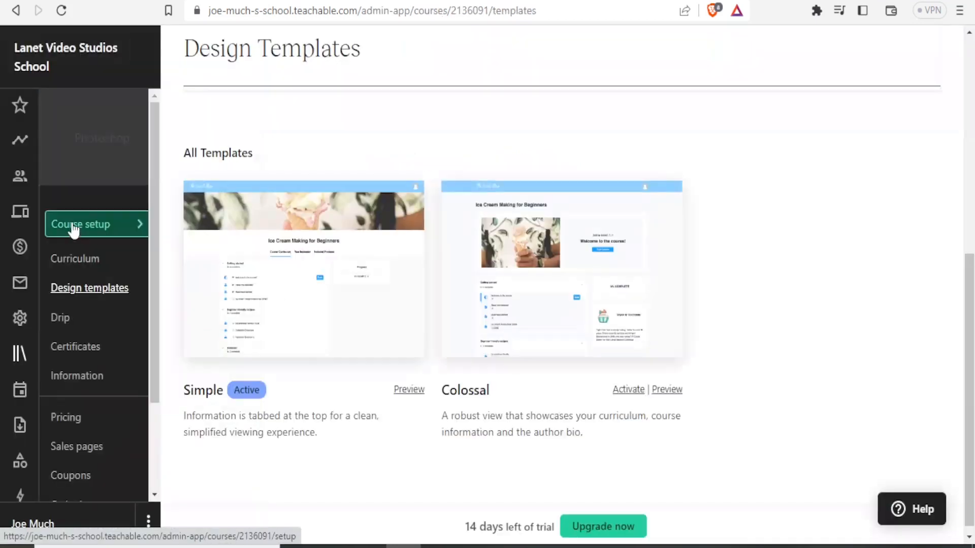
{"action": "left_click", "coordinate": [74, 229]}
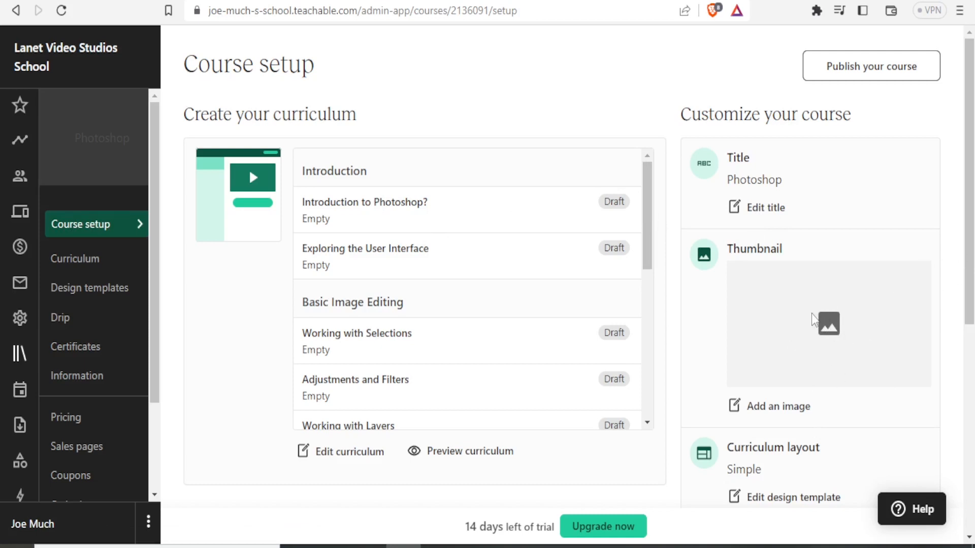
- Schedule the Basic Image Editing section to drip on the specific date 2023-07-13 and activate it
{"action": "scroll", "coordinate": [812, 320], "scroll_direction": "down", "scroll_amount": 5}
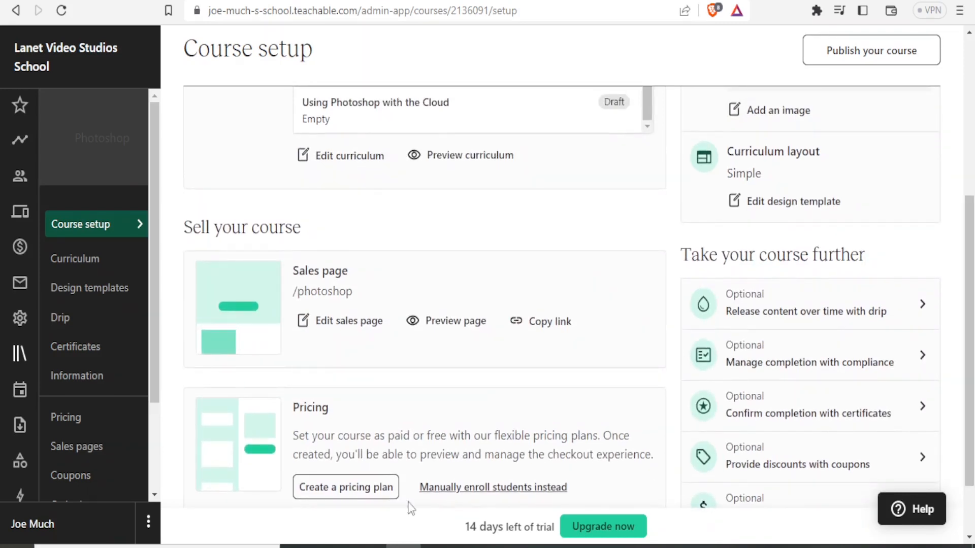
{"action": "left_click", "coordinate": [61, 318]}
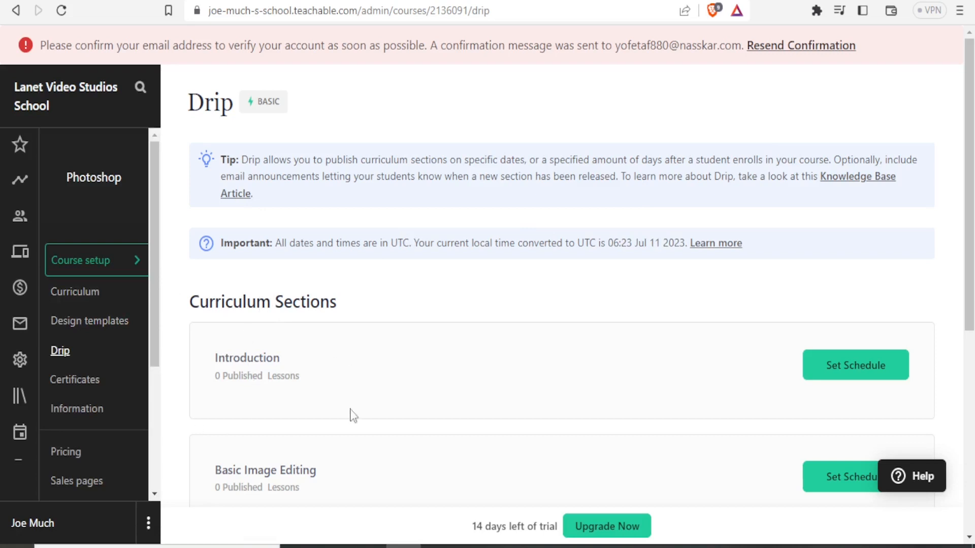
{"action": "scroll", "coordinate": [558, 295], "scroll_direction": "down", "scroll_amount": 2}
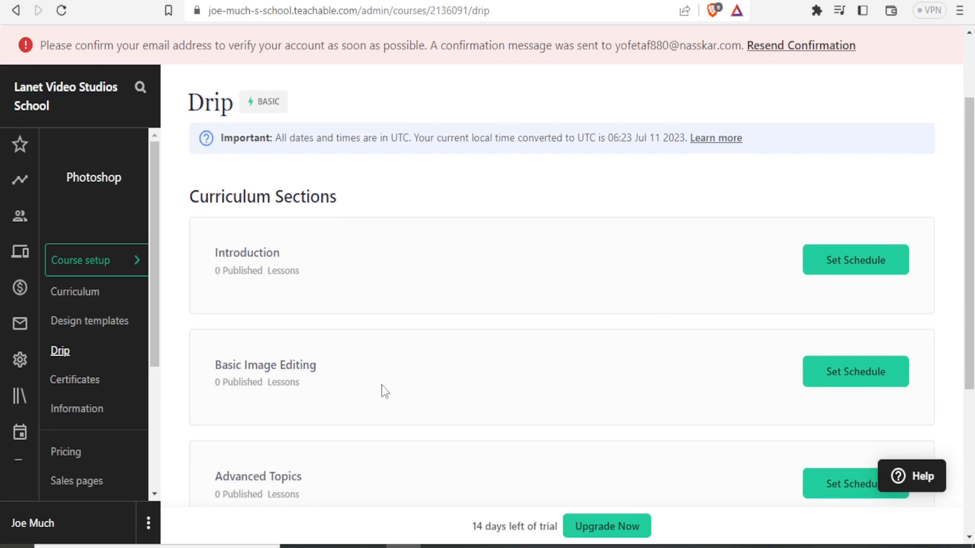
{"action": "left_click", "coordinate": [839, 376]}
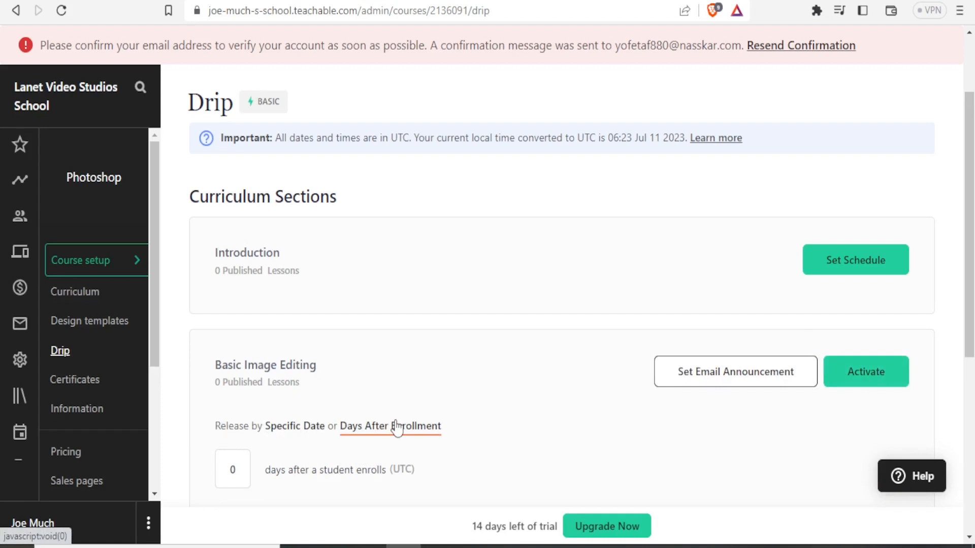
{"action": "left_click", "coordinate": [293, 427]}
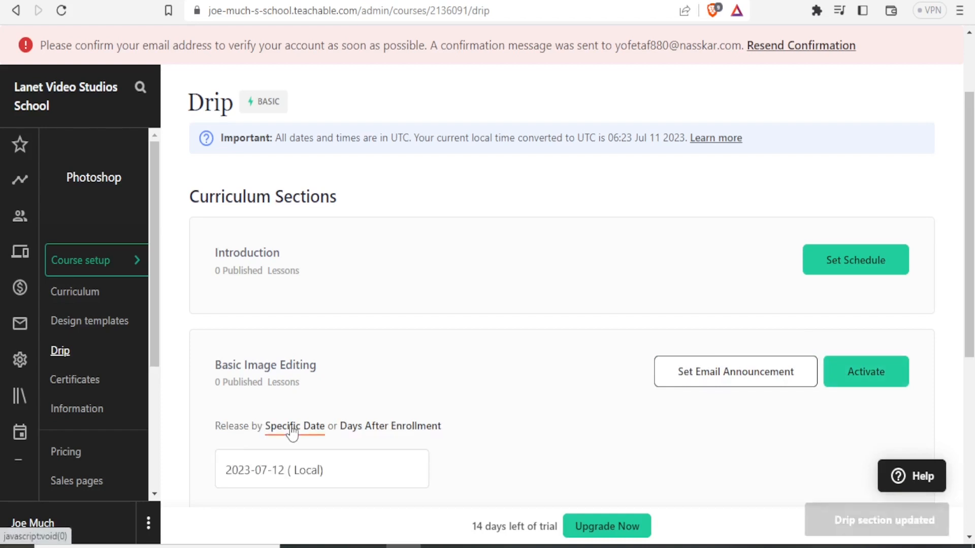
{"action": "left_click", "coordinate": [257, 476]}
{"action": "scroll", "coordinate": [442, 471], "scroll_direction": "down", "scroll_amount": 4}
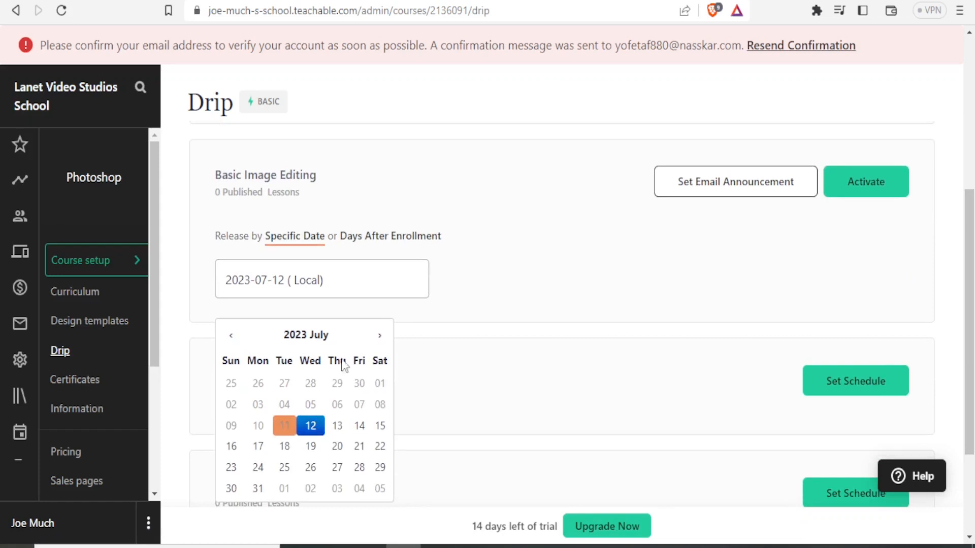
{"action": "left_click", "coordinate": [336, 426]}
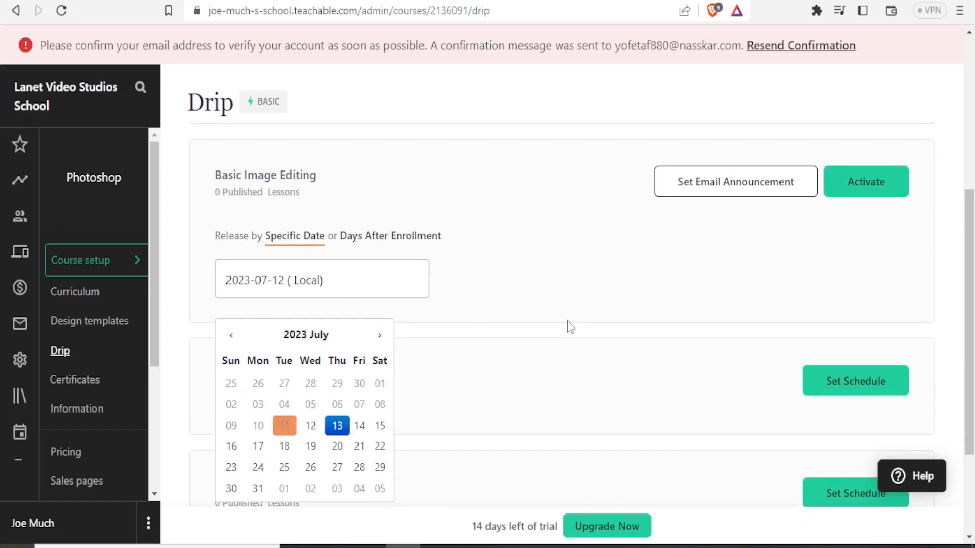
{"action": "left_click", "coordinate": [863, 191]}
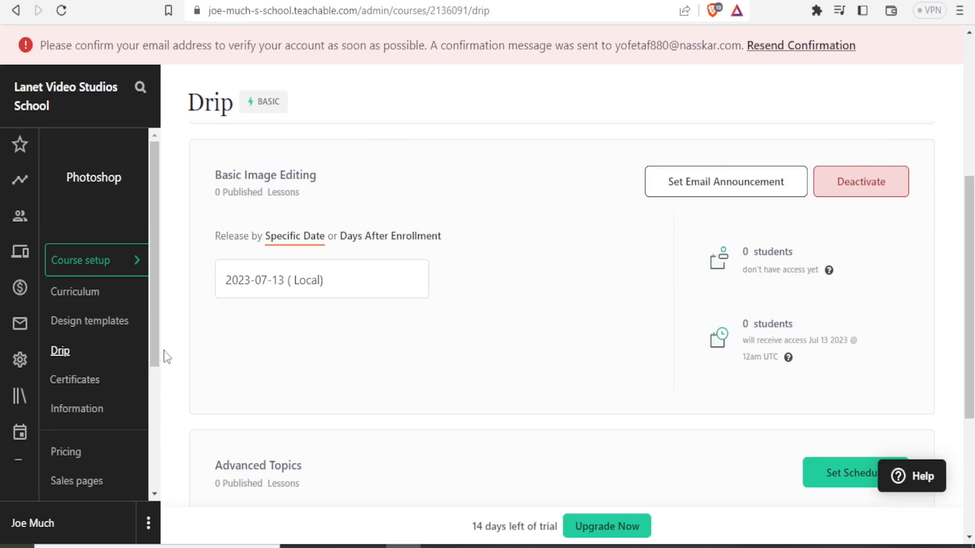
- Start a one-time purchase pricing plan priced at 500 USD and named Photoshop
{"action": "left_click_drag", "start_coordinate": [154, 332], "coordinate": [152, 363]}
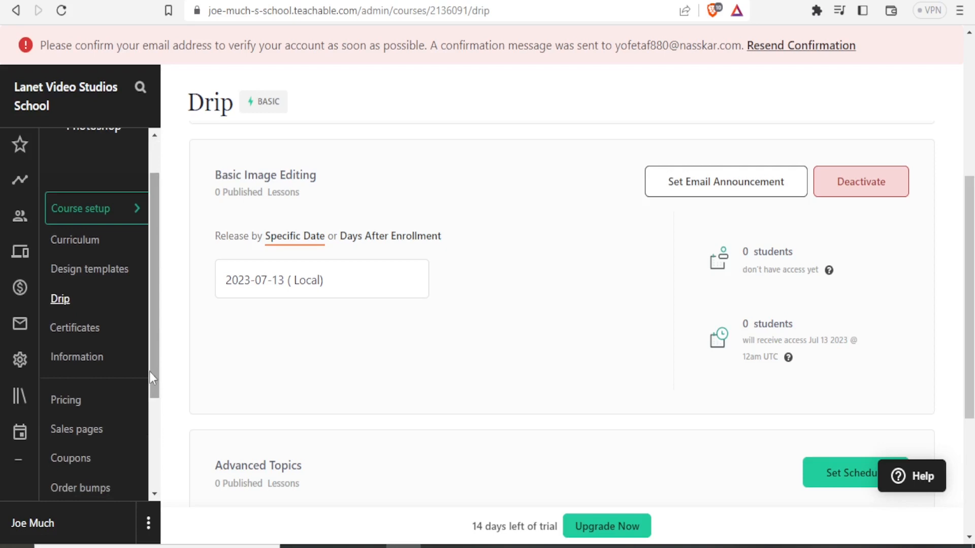
{"action": "left_click", "coordinate": [62, 401]}
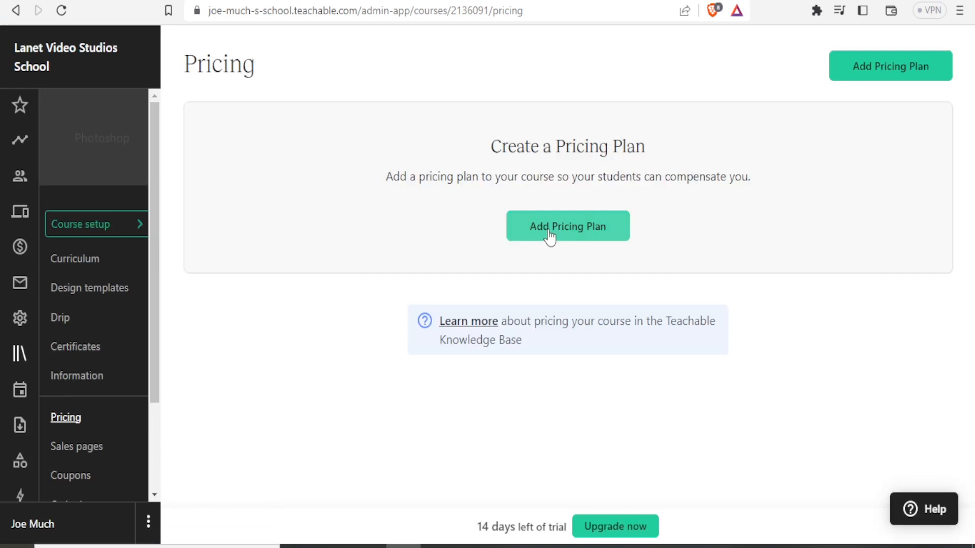
{"action": "left_click", "coordinate": [550, 236]}
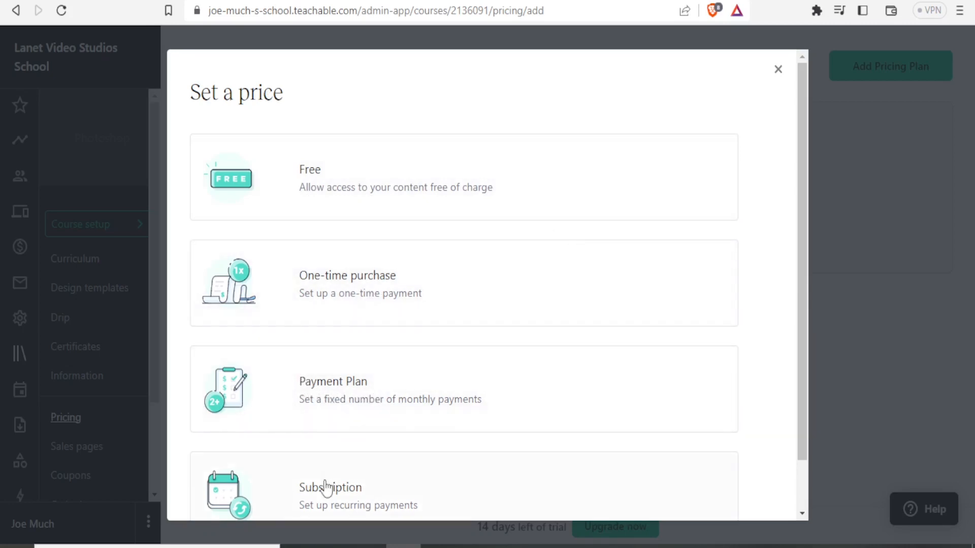
{"action": "left_click", "coordinate": [342, 303]}
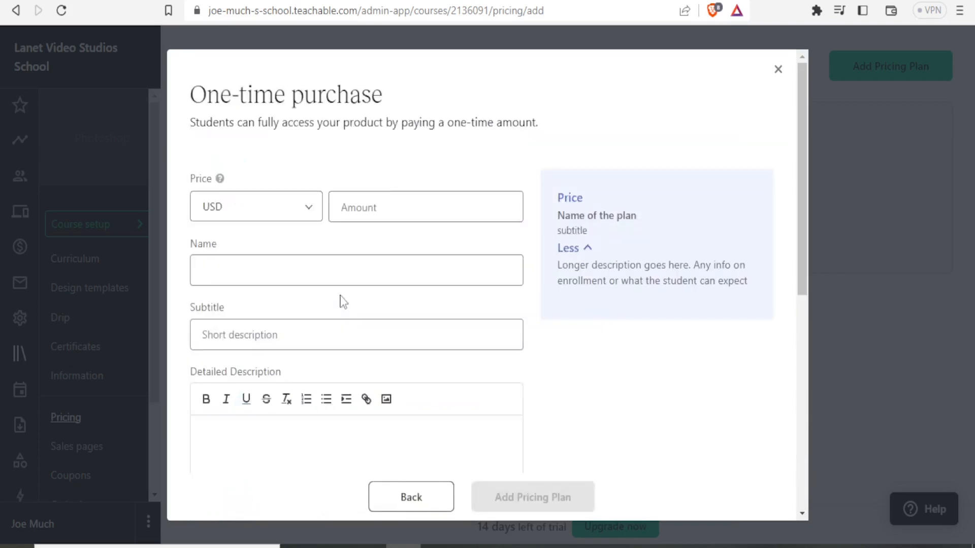
{"action": "left_click", "coordinate": [367, 208]}
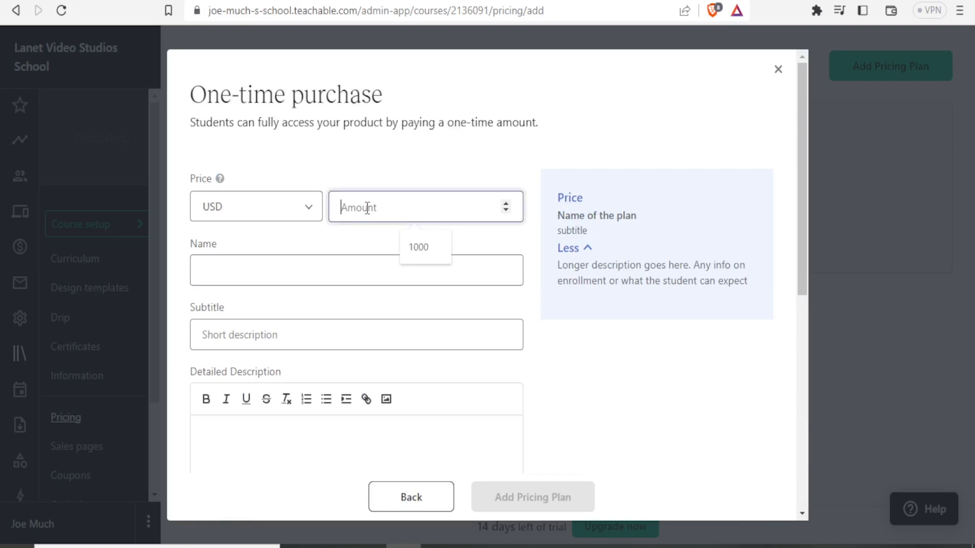
{"action": "type", "text": "500"}
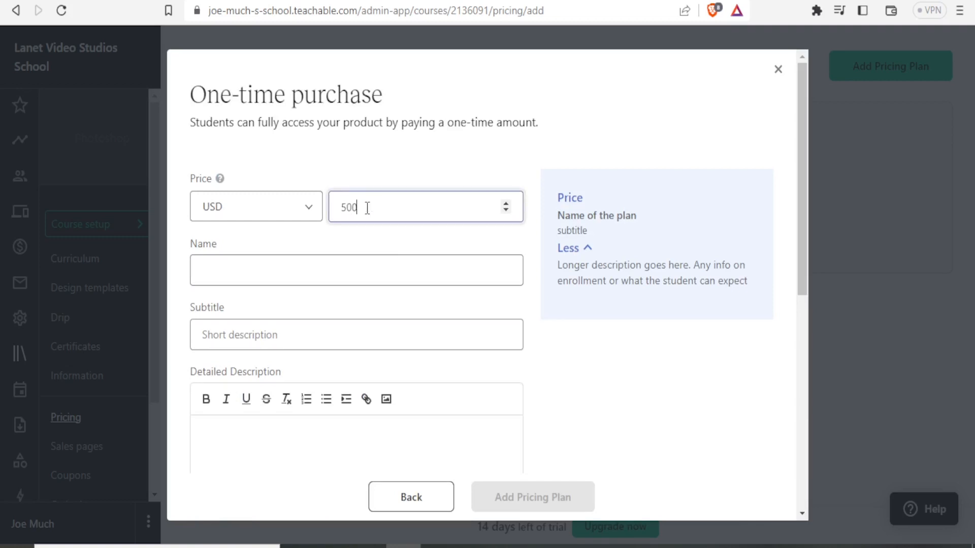
{"action": "left_click", "coordinate": [269, 271]}
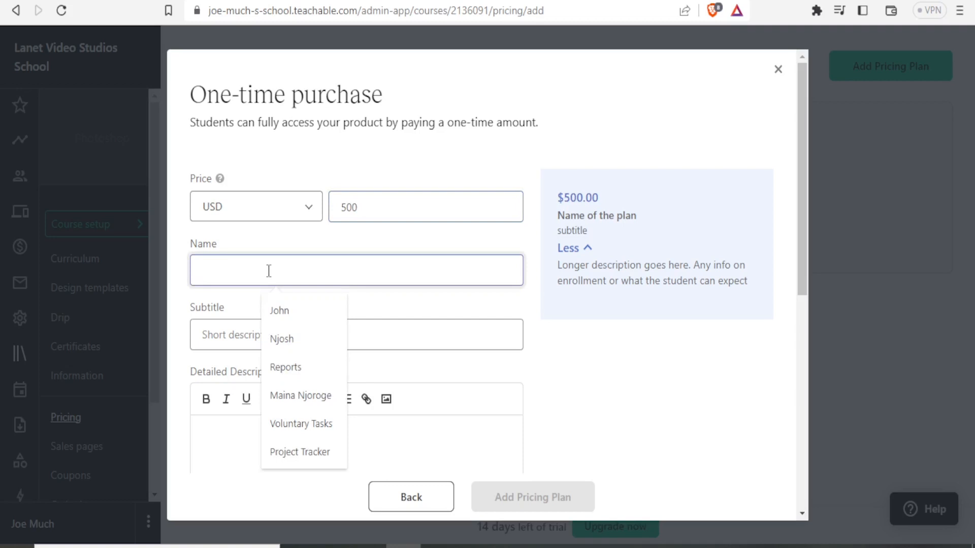
{"action": "type", "text": "Photoshop"}
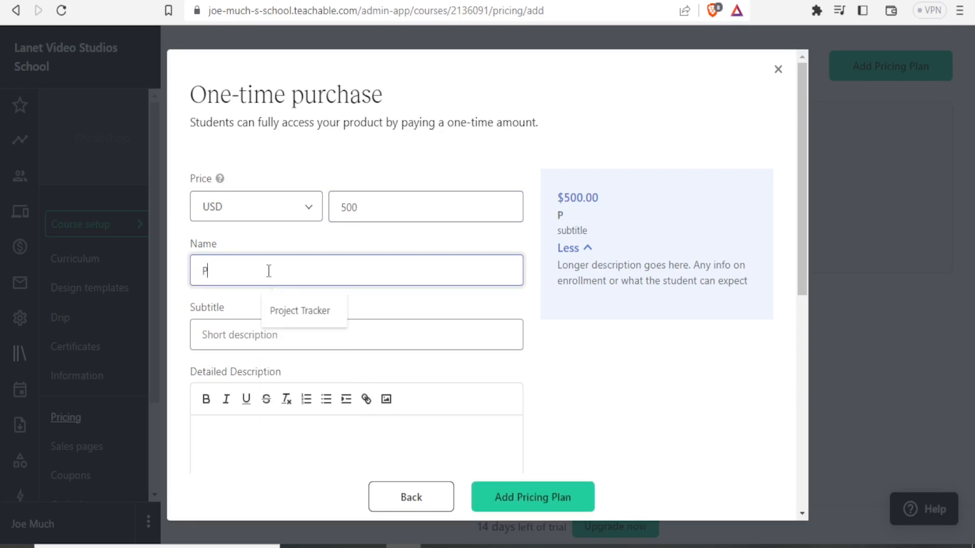
- Fill the plan's subtitle and detailed description with Photoshop and add the pricing plan
{"action": "left_click", "coordinate": [218, 333]}
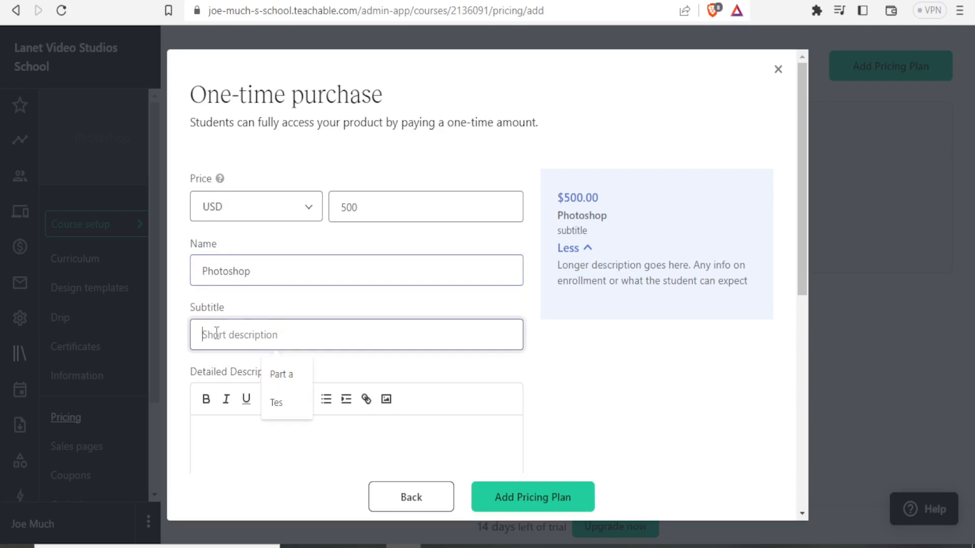
{"action": "left_click_drag", "start_coordinate": [259, 272], "coordinate": [178, 293]}
{"action": "key", "text": "ctrl+c"}
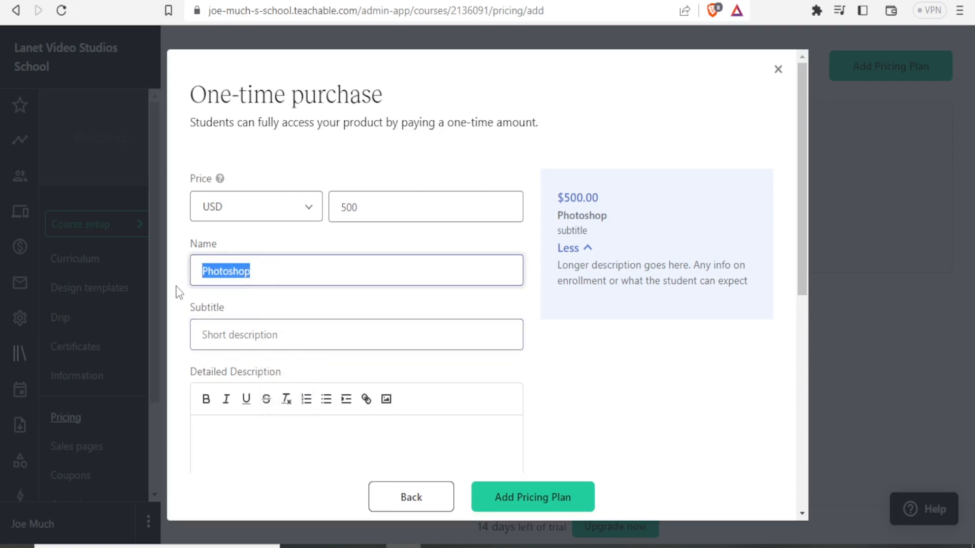
{"action": "left_click", "coordinate": [210, 332]}
{"action": "key", "text": "ctrl+v"}
{"action": "left_click", "coordinate": [216, 440]}
{"action": "key", "text": "ctrl+v"}
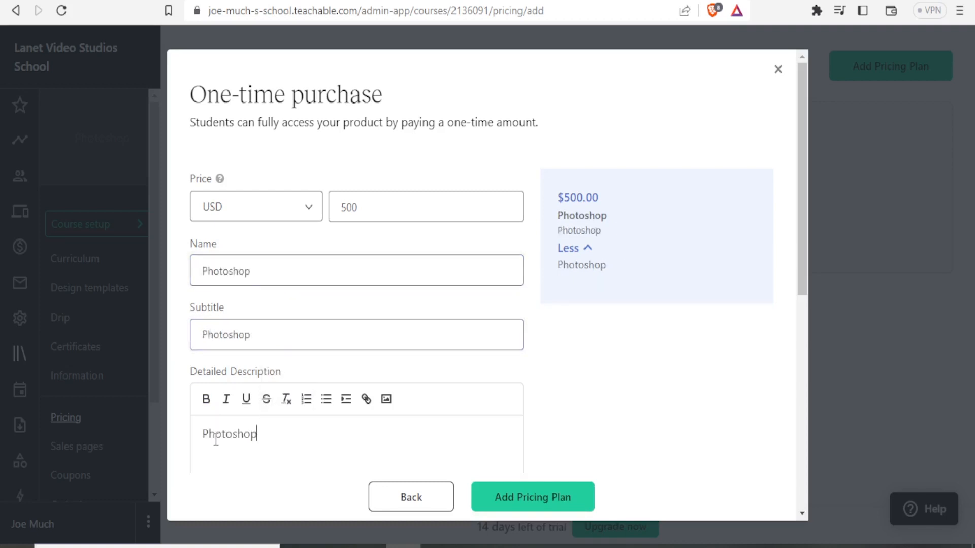
{"action": "left_click_drag", "start_coordinate": [806, 230], "coordinate": [796, 422]}
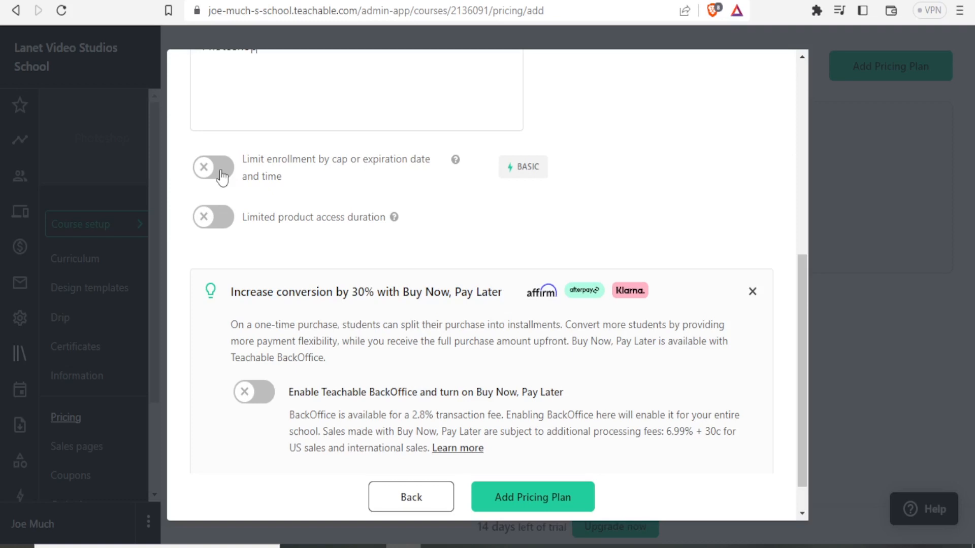
{"action": "scroll", "coordinate": [376, 335], "scroll_direction": "down", "scroll_amount": 1}
{"action": "left_click", "coordinate": [531, 486]}
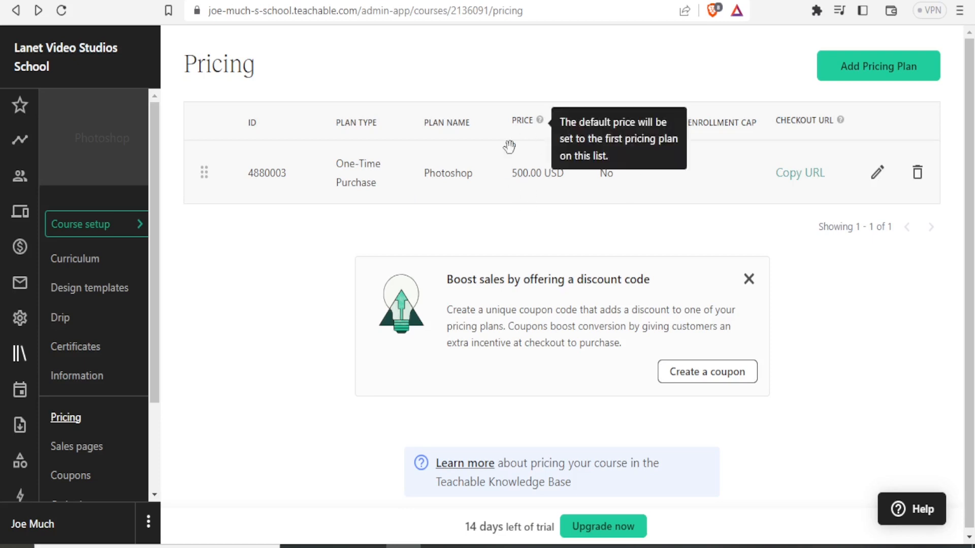
- Open the course's sales pages
{"action": "mouse_move", "coordinate": [811, 131]}
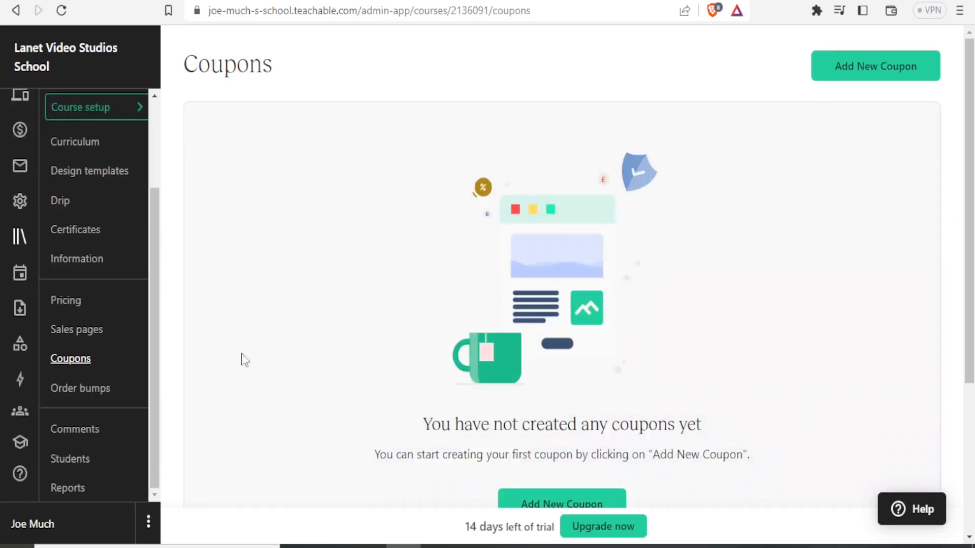
{"action": "left_click", "coordinate": [83, 338]}
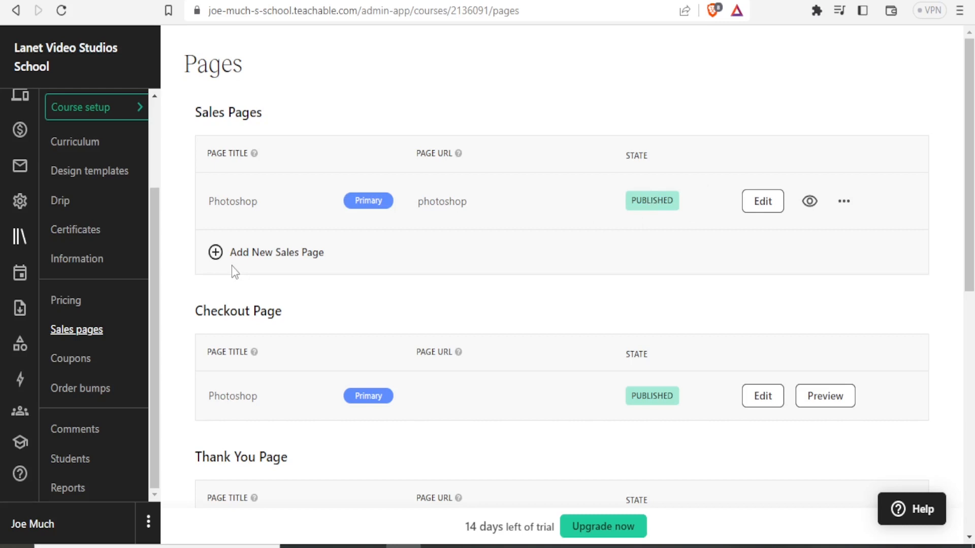
- Open the Photoshop sales page for editing, select its Banner block, and set the heading to Lanet Studio Photoshop Class
{"action": "left_click", "coordinate": [765, 208]}
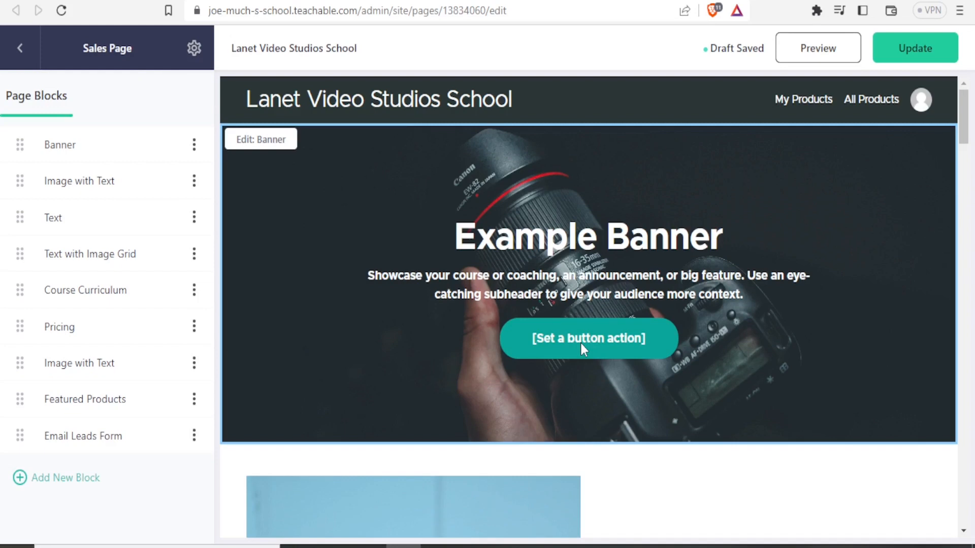
{"action": "left_click_drag", "start_coordinate": [965, 135], "coordinate": [967, 165]}
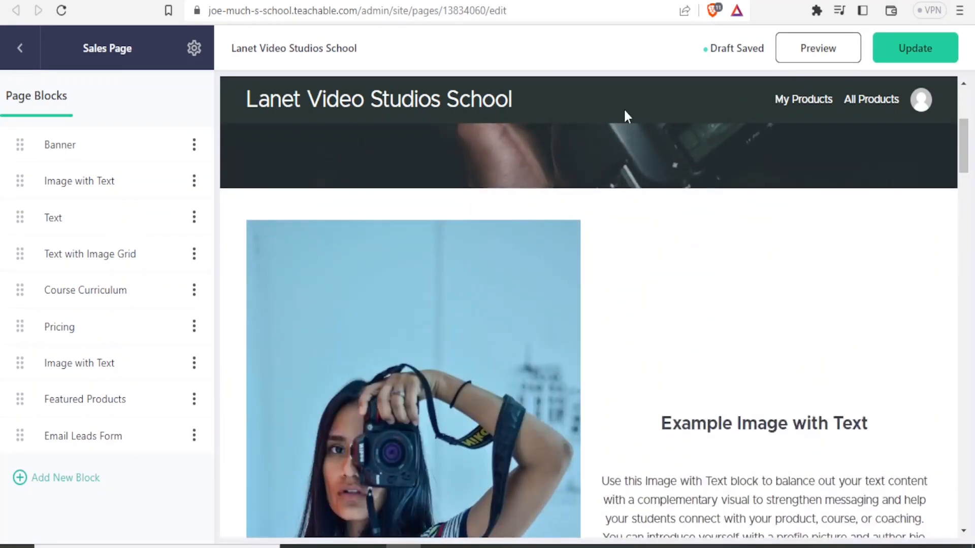
{"action": "left_click", "coordinate": [65, 150]}
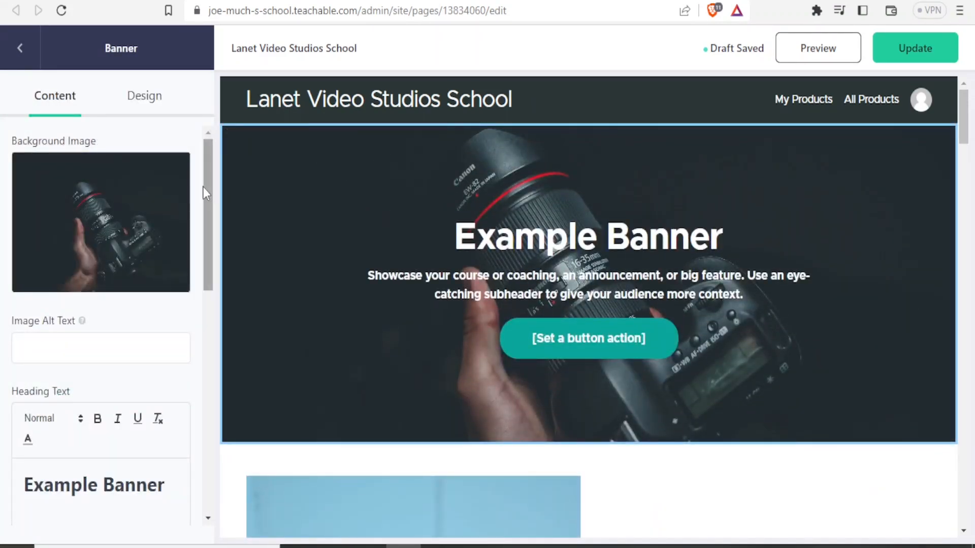
{"action": "scroll", "coordinate": [190, 238], "scroll_direction": "down", "scroll_amount": 2}
{"action": "left_click", "coordinate": [162, 367]}
{"action": "triple_click", "coordinate": [25, 376]}
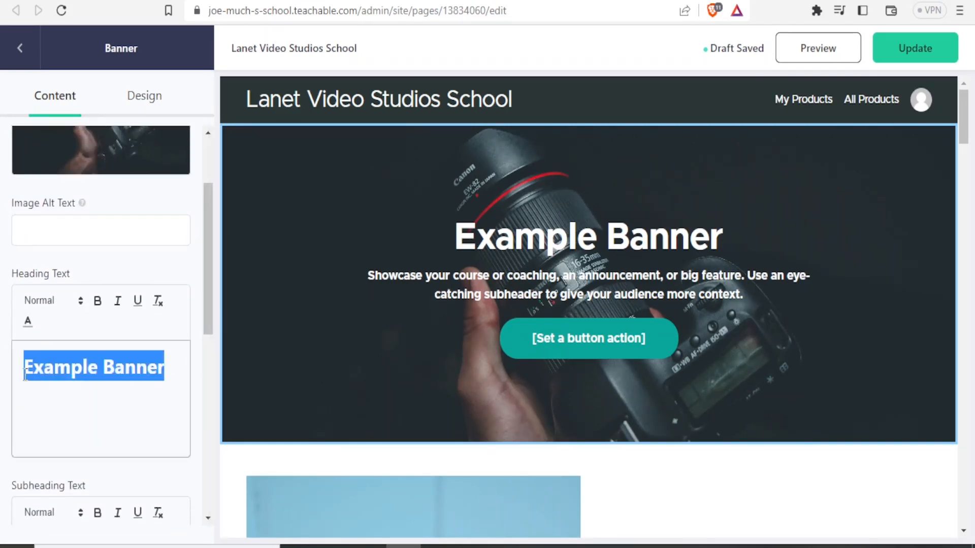
{"action": "type", "text": "L"}
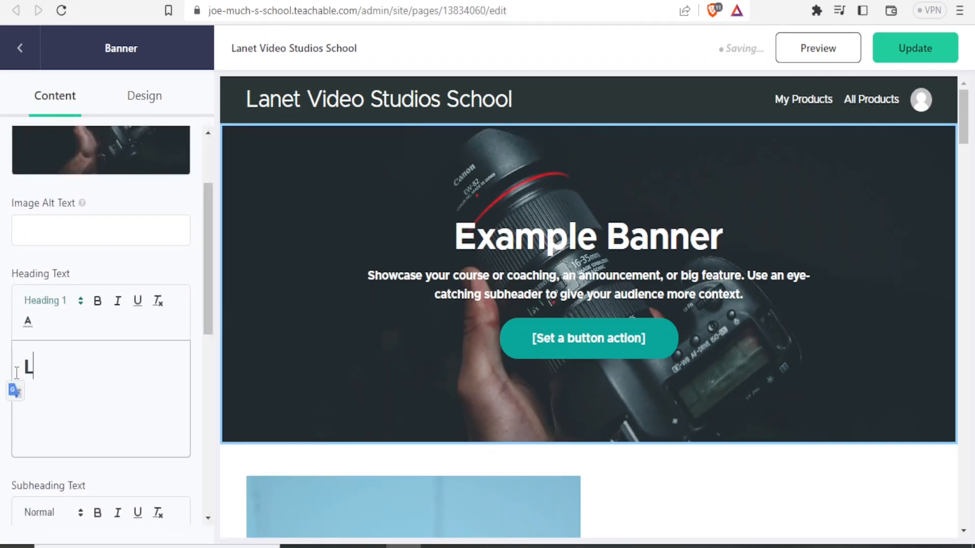
{"action": "type", "text": "anet Studio Photoshop Class"}
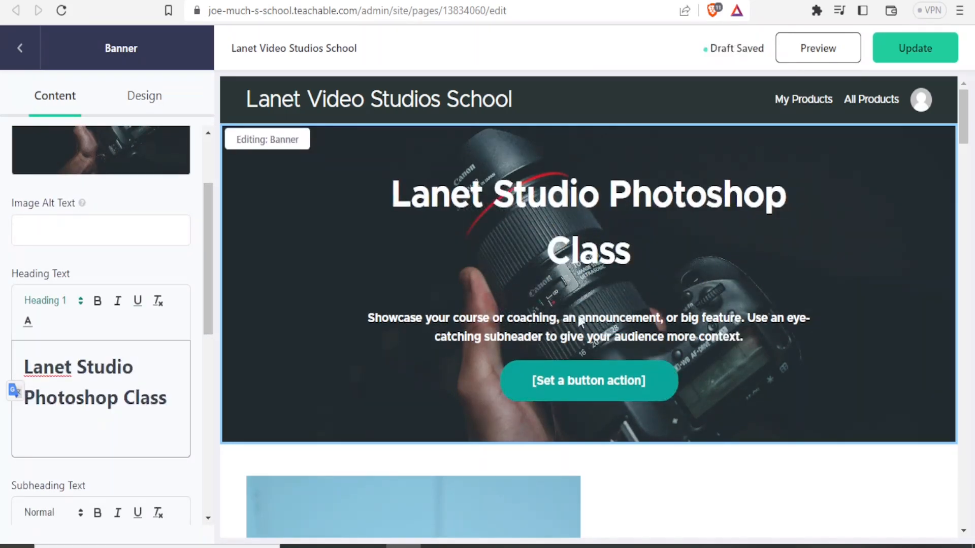
- Replace the banner subheading with Welcome to Our lesson on Basic Photoshop
{"action": "scroll", "coordinate": [212, 355], "scroll_direction": "down", "scroll_amount": 3}
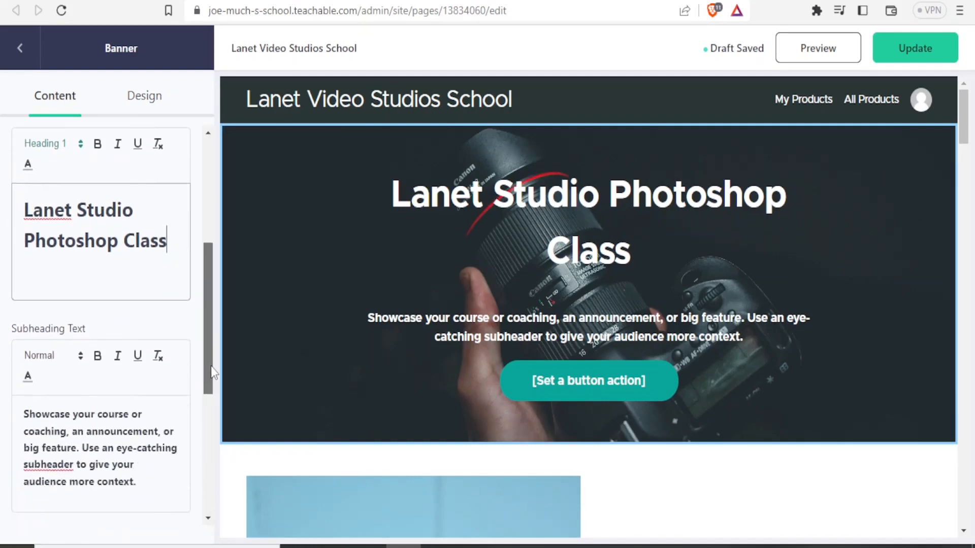
{"action": "left_click_drag", "start_coordinate": [211, 366], "coordinate": [210, 368]}
{"action": "left_click_drag", "start_coordinate": [139, 478], "coordinate": [3, 415]}
{"action": "type", "text": "Welcome to Our lesson on"}
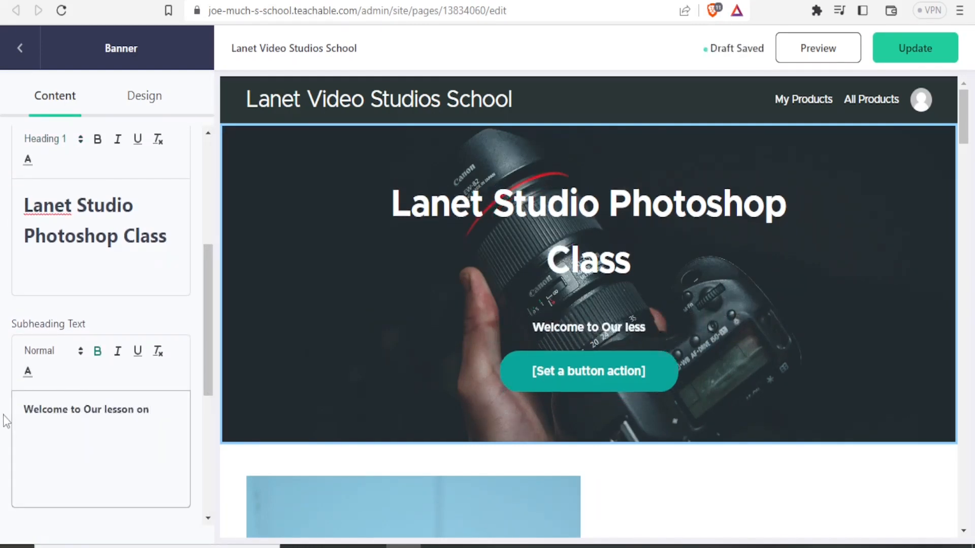
{"action": "type", "text": " Basic"}
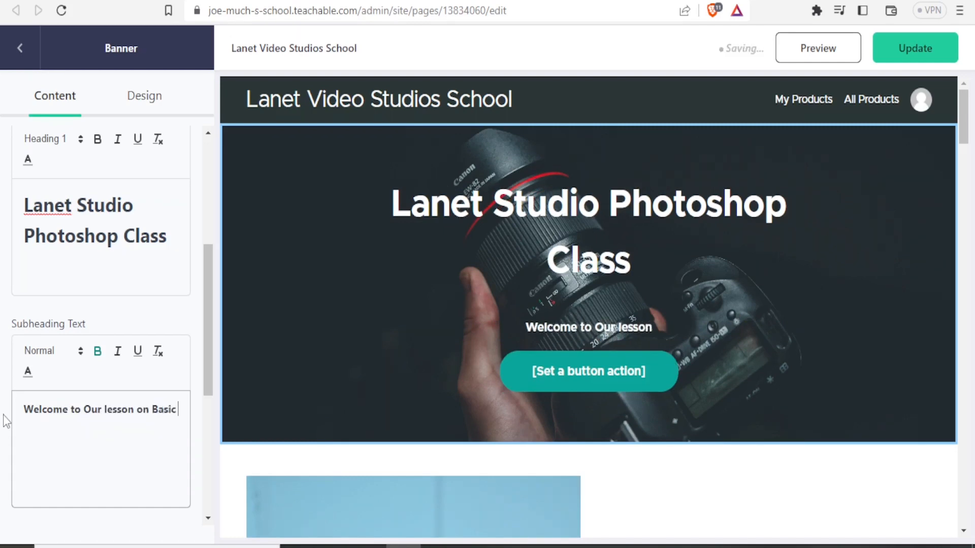
{"action": "type", "text": " Photoshop"}
- Set the banner button's action to Go to Checkout page
{"action": "left_click_drag", "start_coordinate": [207, 342], "coordinate": [208, 385]}
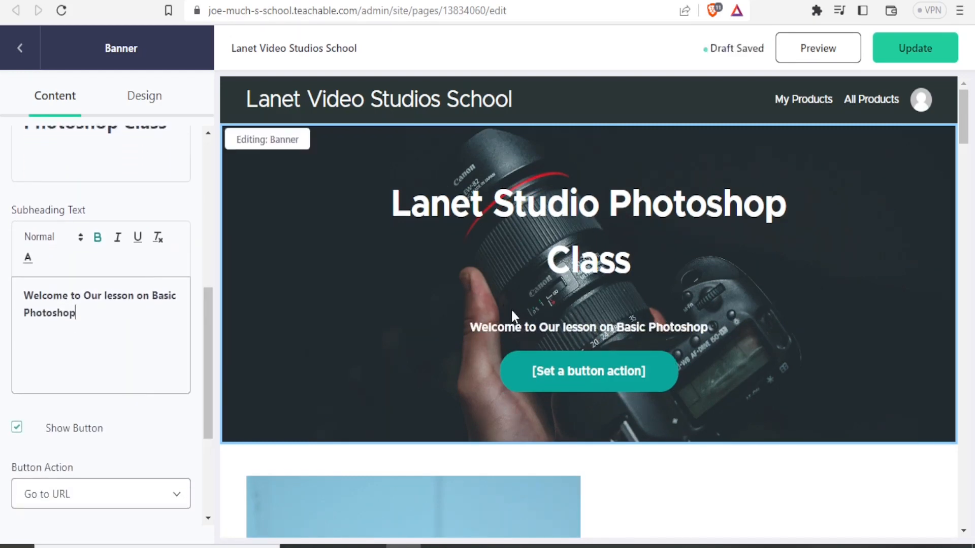
{"action": "left_click", "coordinate": [966, 165]}
{"action": "left_click_drag", "start_coordinate": [967, 165], "coordinate": [971, 330]}
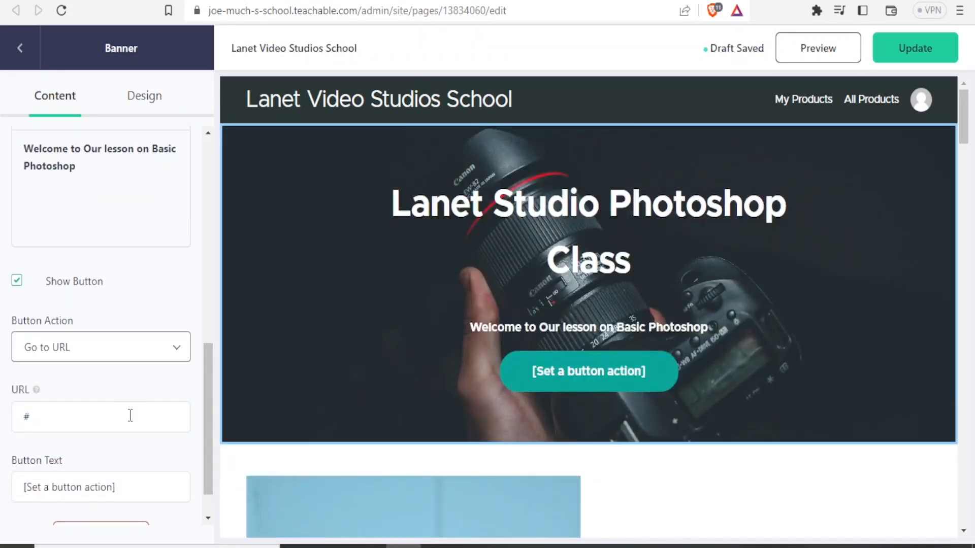
{"action": "left_click", "coordinate": [176, 354]}
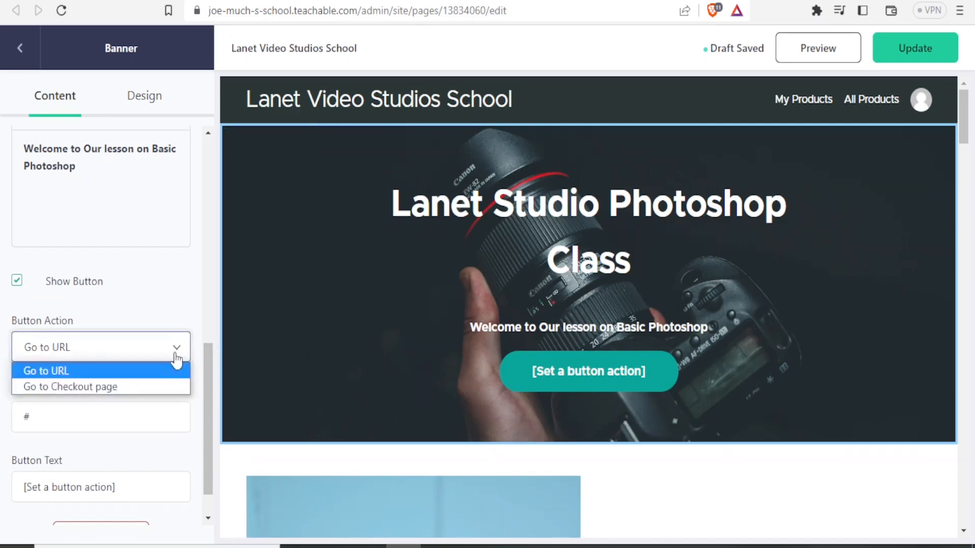
{"action": "left_click", "coordinate": [99, 388]}
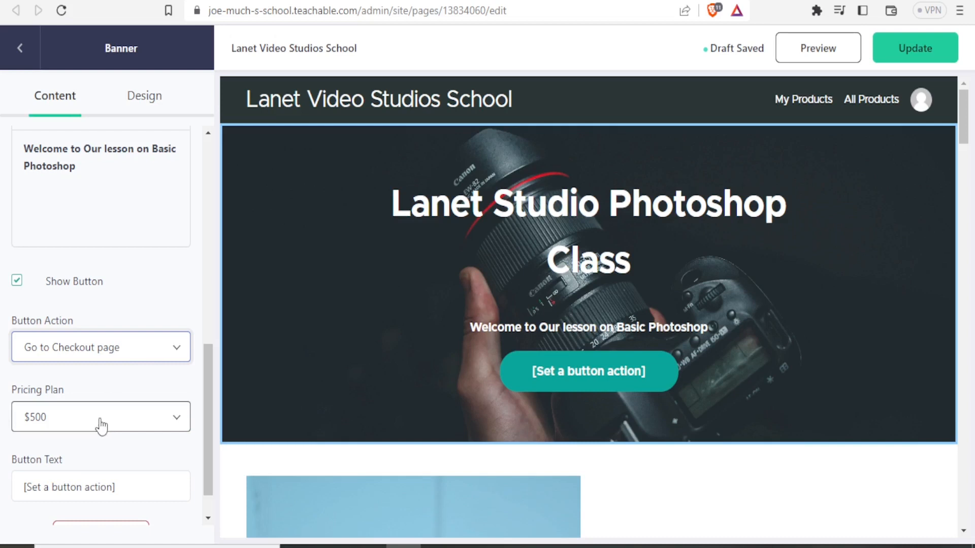
- Change the banner button text to [Buy This Course]
{"action": "left_click_drag", "start_coordinate": [207, 411], "coordinate": [204, 450]}
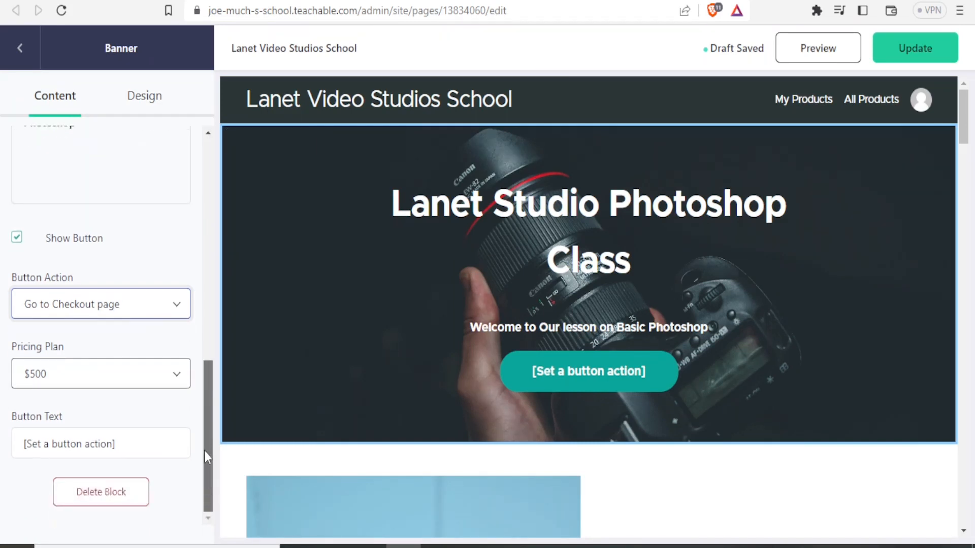
{"action": "left_click", "coordinate": [41, 447]}
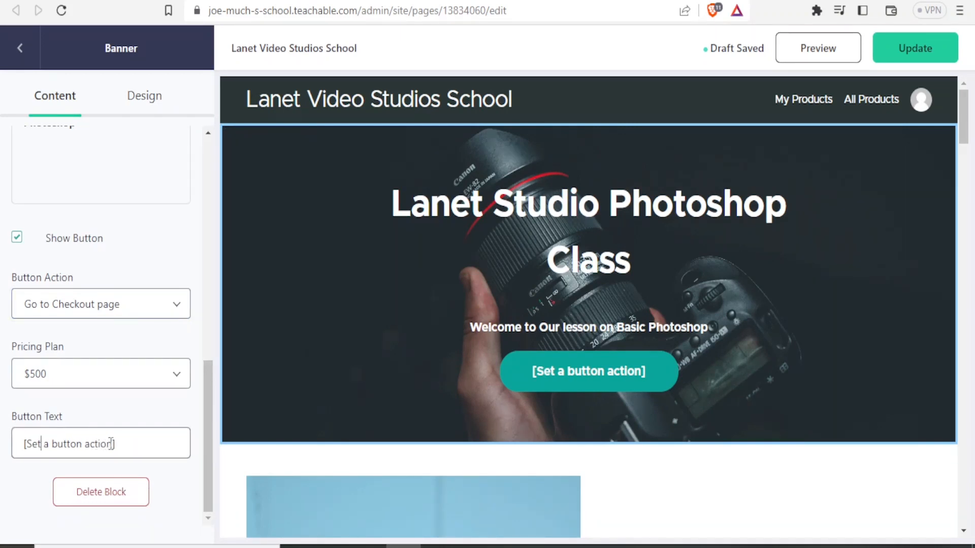
{"action": "left_click_drag", "start_coordinate": [112, 444], "coordinate": [14, 450]}
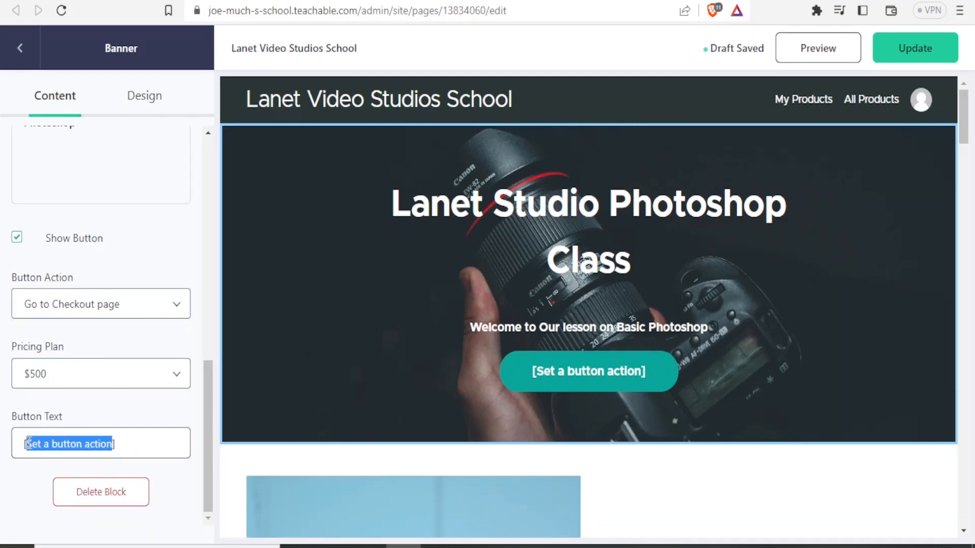
{"action": "type", "text": "Buy This"}
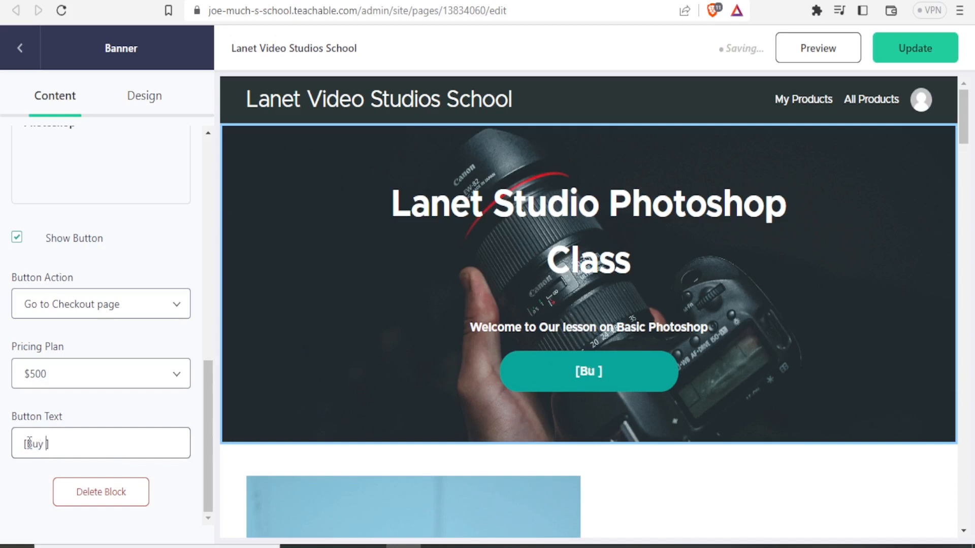
{"action": "type", "text": " Course"}
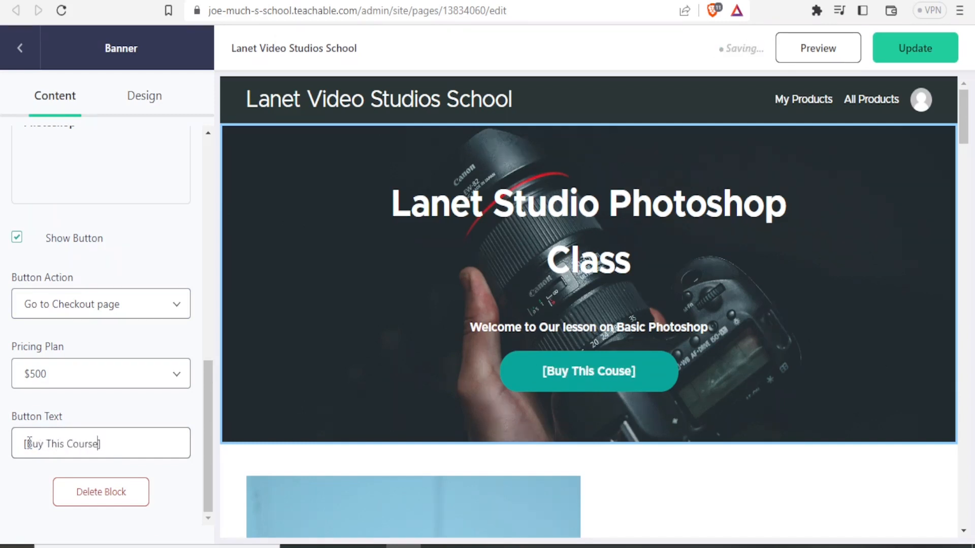
{"action": "mouse_move", "coordinate": [208, 420]}
{"action": "left_mouse_down"}
{"action": "mouse_move", "coordinate": [207, 389]}
{"action": "mouse_move", "coordinate": [208, 420]}
{"action": "left_mouse_up"}
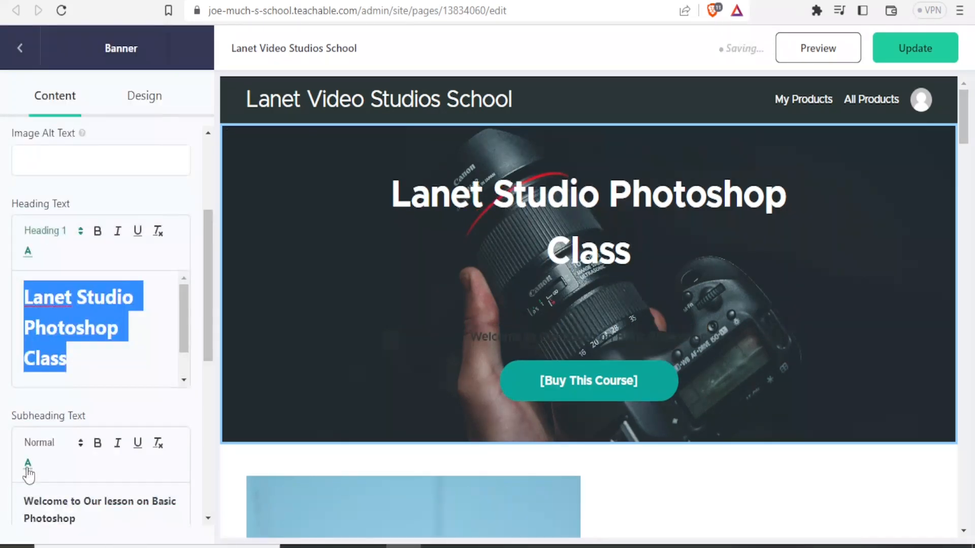
- Set the banner text colour to RGB 255, 255, 255 with the colour picker
{"action": "left_click", "coordinate": [28, 465]}
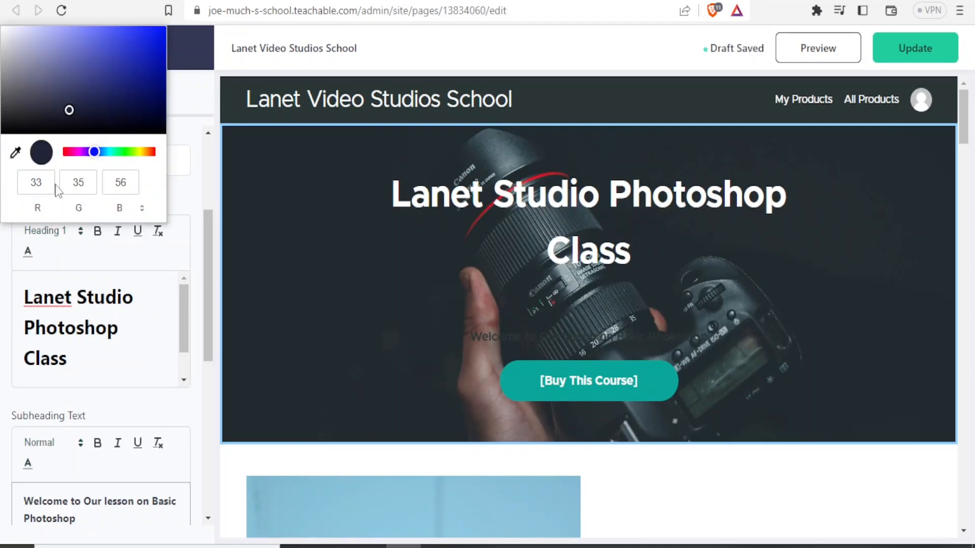
{"action": "left_click_drag", "start_coordinate": [22, 65], "coordinate": [2, 11]}
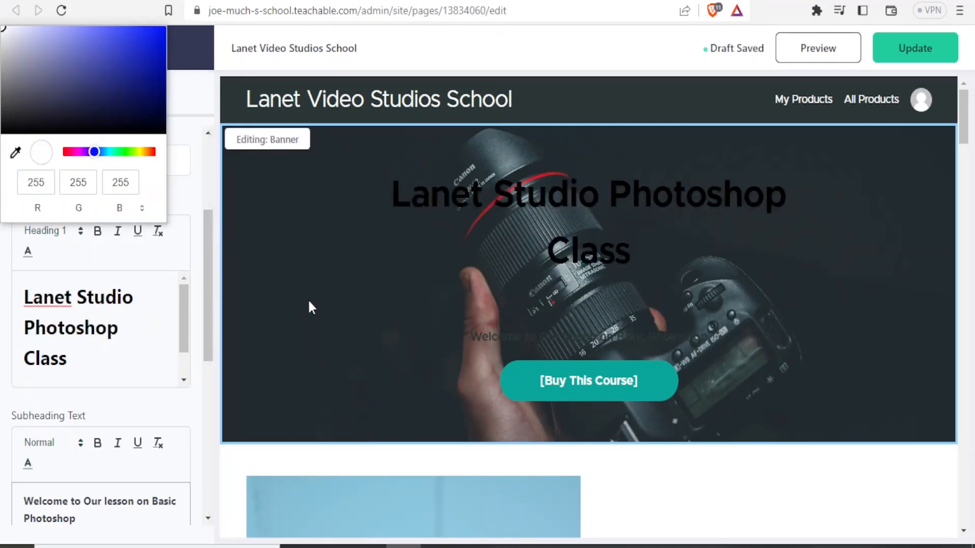
{"action": "left_click", "coordinate": [477, 263]}
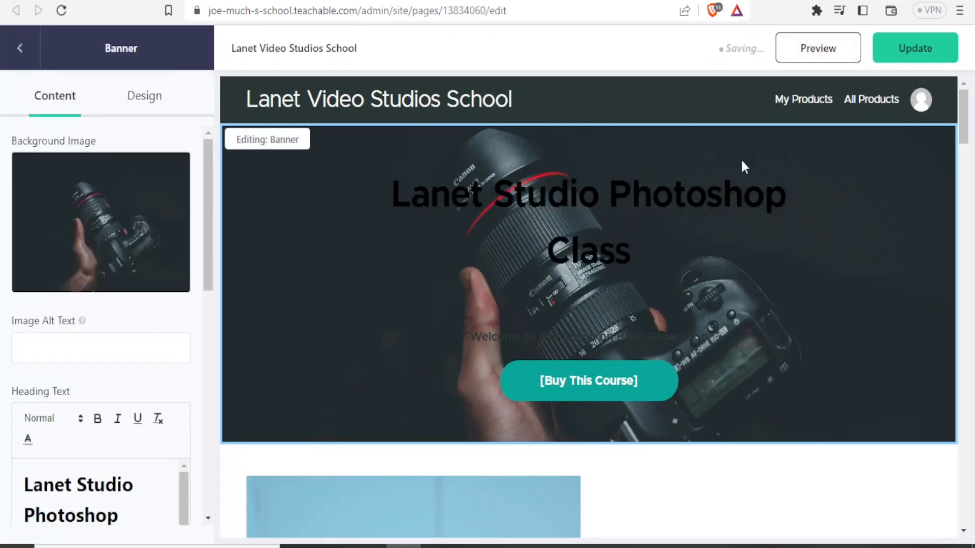
- Preview the sales page as a public visitor
{"action": "left_click", "coordinate": [849, 51]}
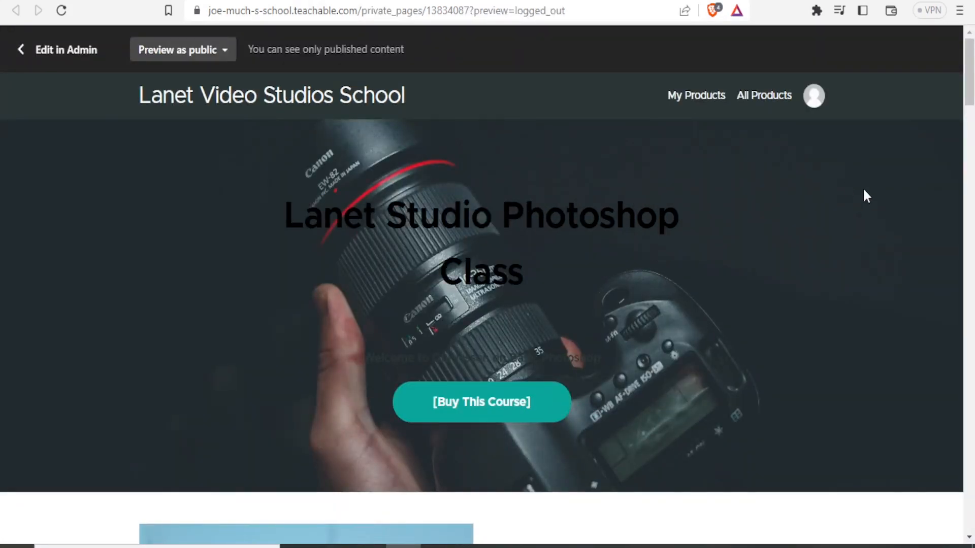
{"action": "left_click_drag", "start_coordinate": [965, 98], "coordinate": [969, 53]}
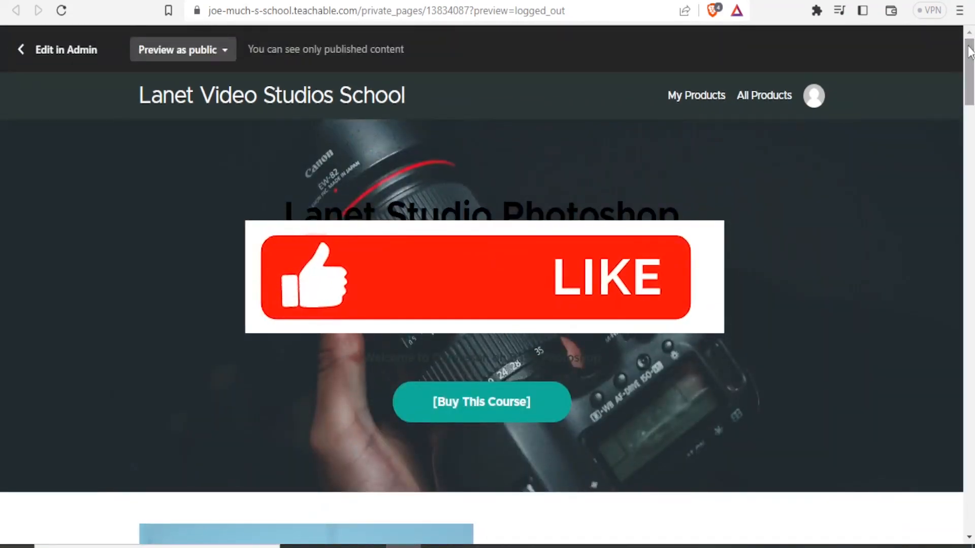